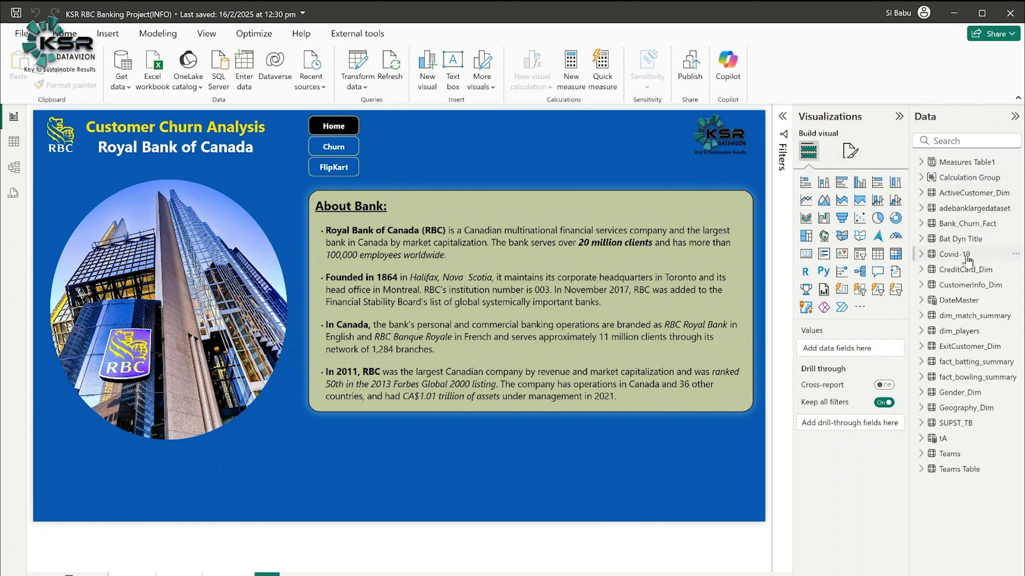
Examine the semantic model diagram across all tables, checking the storage mode and data source of Bank_Churn_Fact, dim_match_summary, SUPST_TB and adebanklargedataset.
mouse_move(963, 261)
mouse_move(963, 432)
left_click(14, 170)
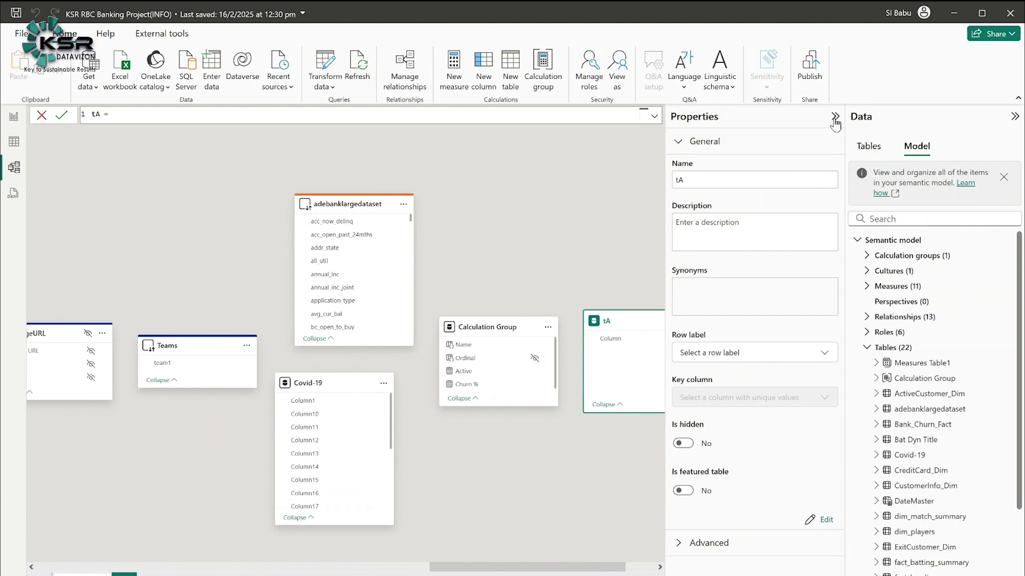
left_click(834, 115)
scroll(216, 310, "left", 10)
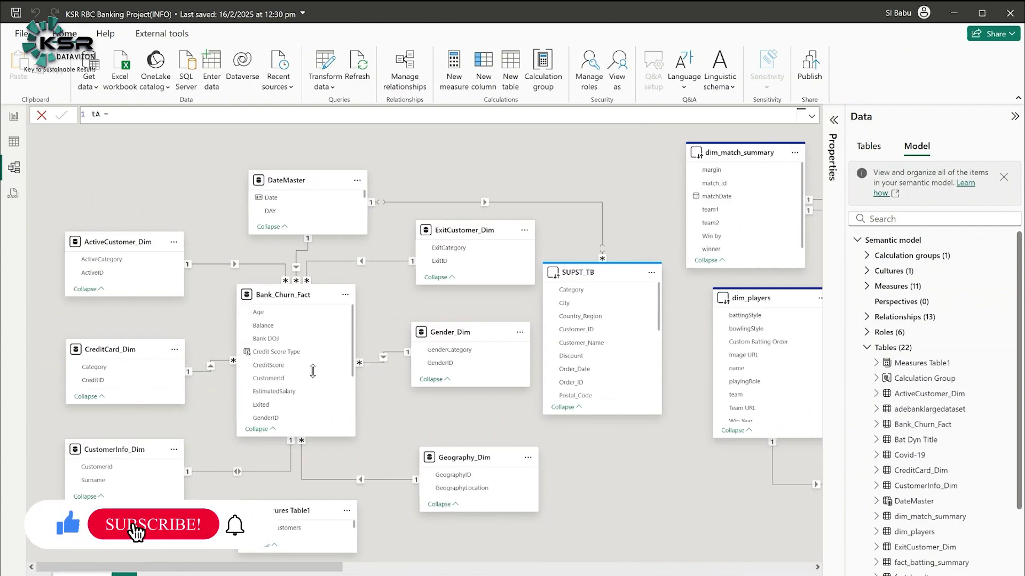
scroll(180, 346, "right", 5)
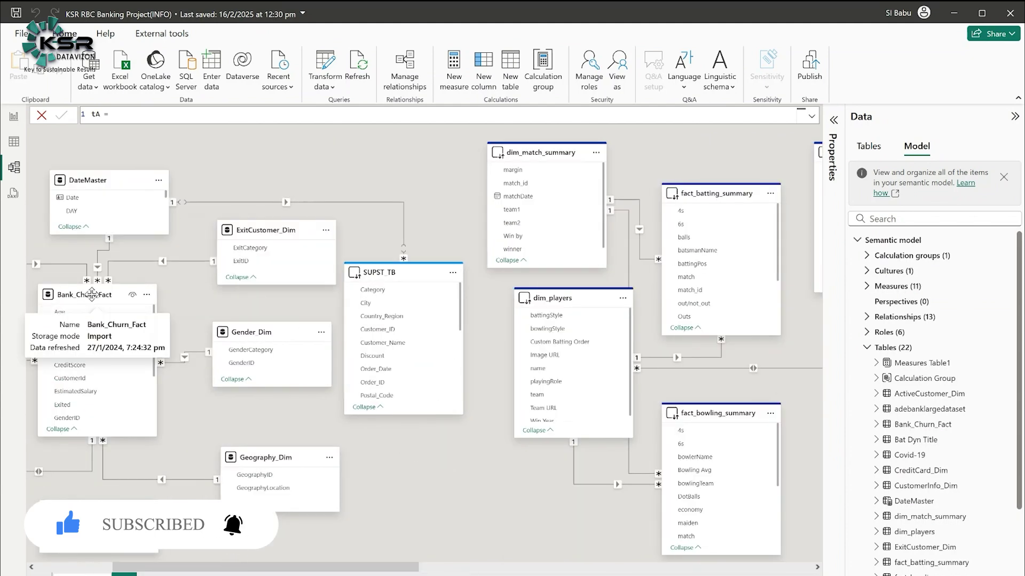
mouse_move(550, 154)
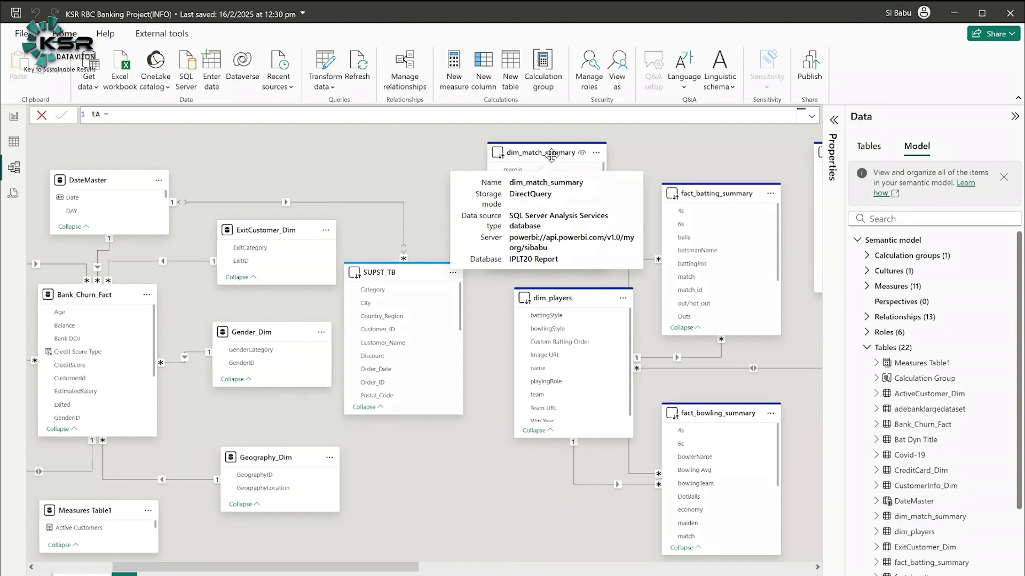
mouse_move(393, 276)
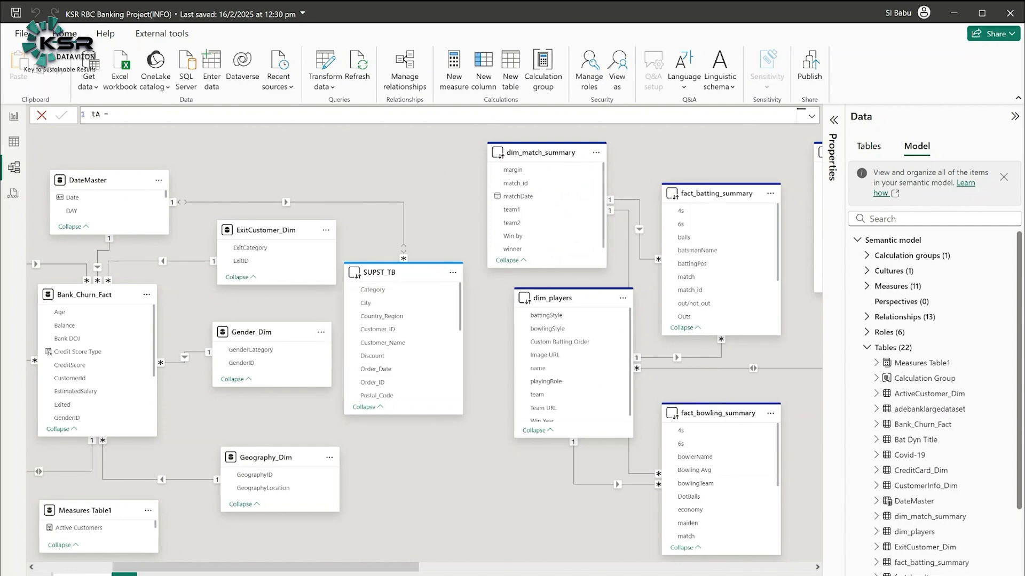
left_click_drag(372, 572, 679, 575)
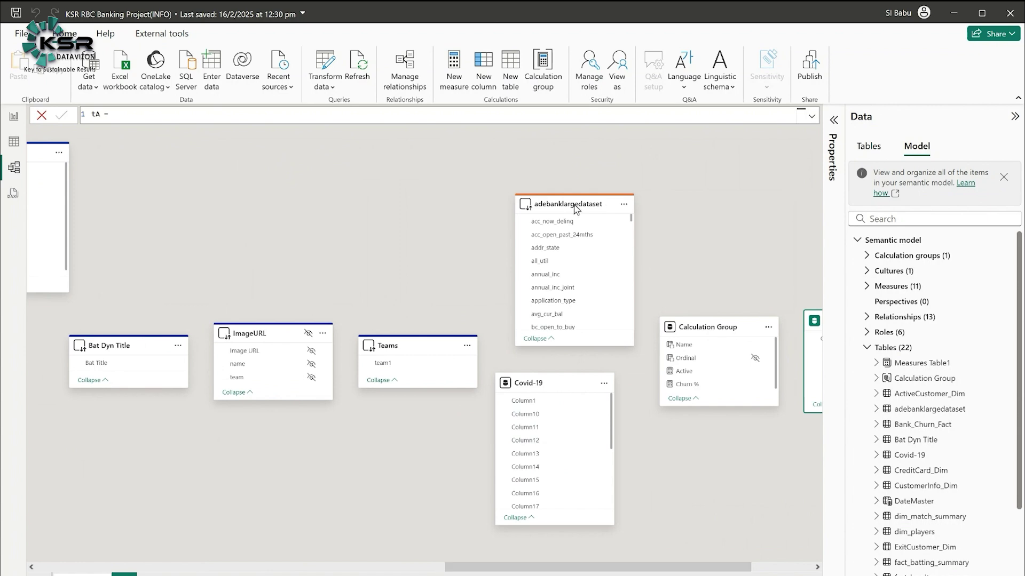
mouse_move(573, 204)
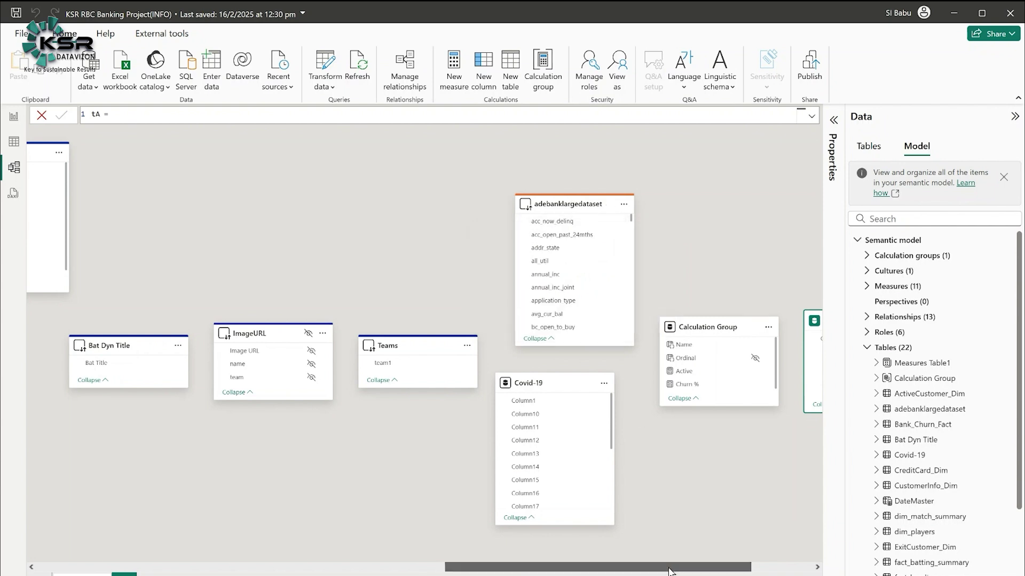
left_click_drag(669, 567, 296, 568)
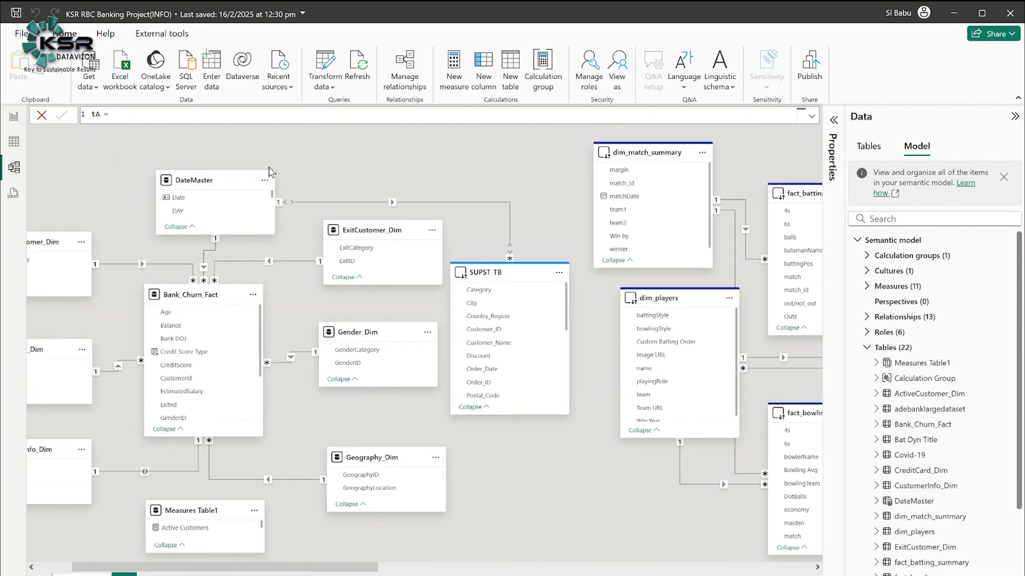
In DAX query view, replace RELATIONSHIPS() on line 6 so the query evaluates INFO.TABLES(), and run it.
left_click(13, 198)
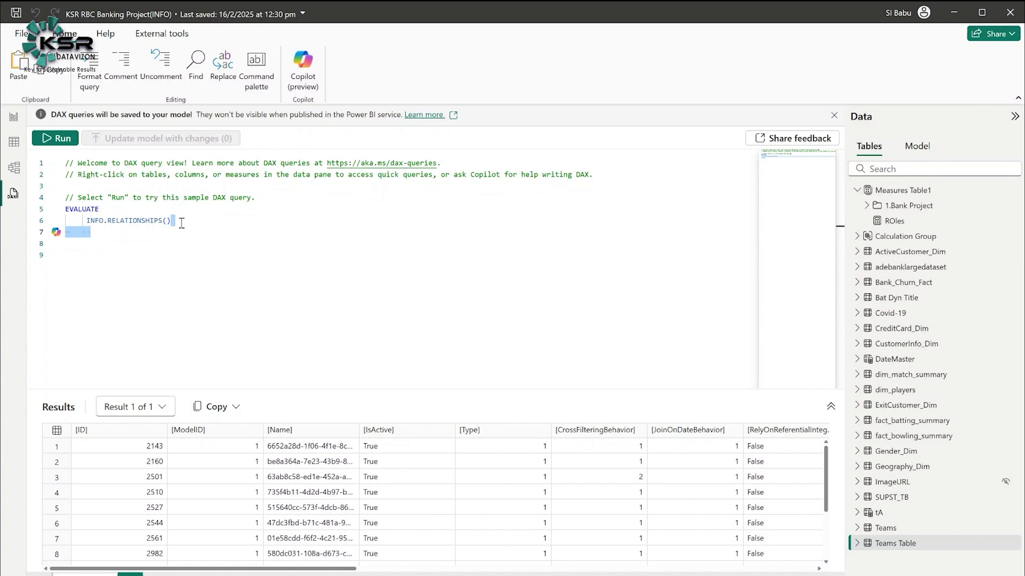
left_click(857, 191)
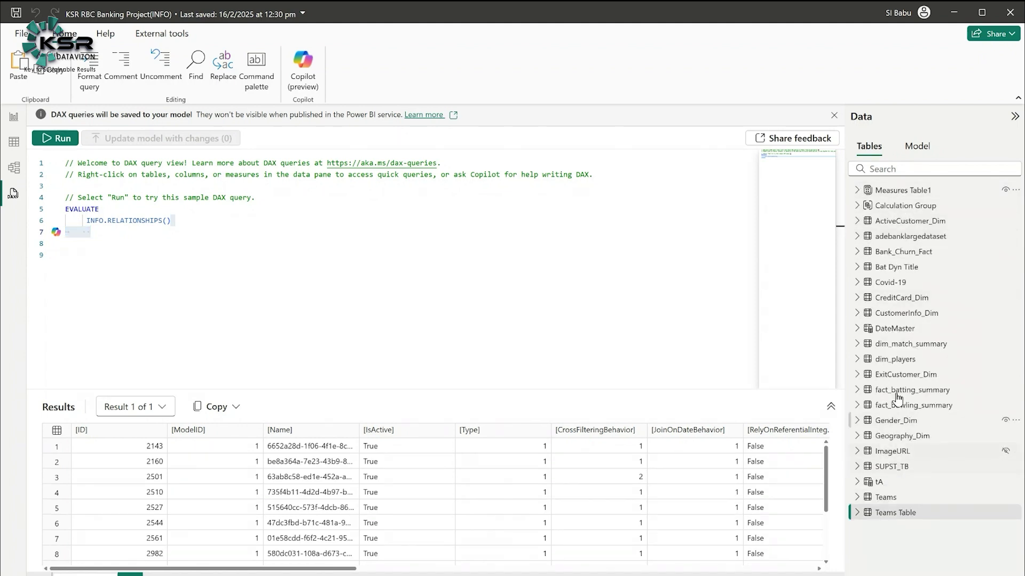
mouse_move(901, 335)
left_click_drag(184, 219, 110, 221)
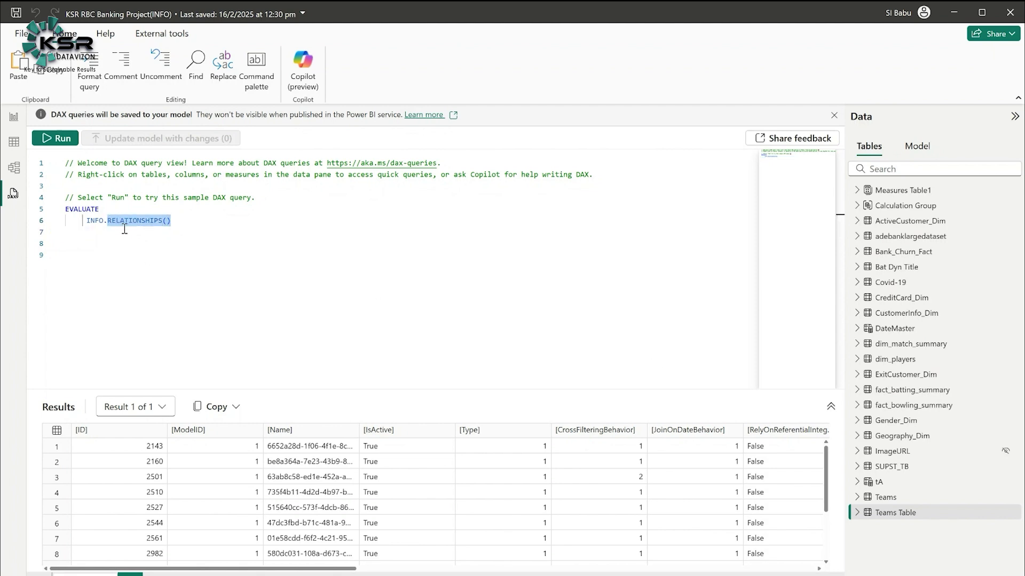
type("TABLES(")
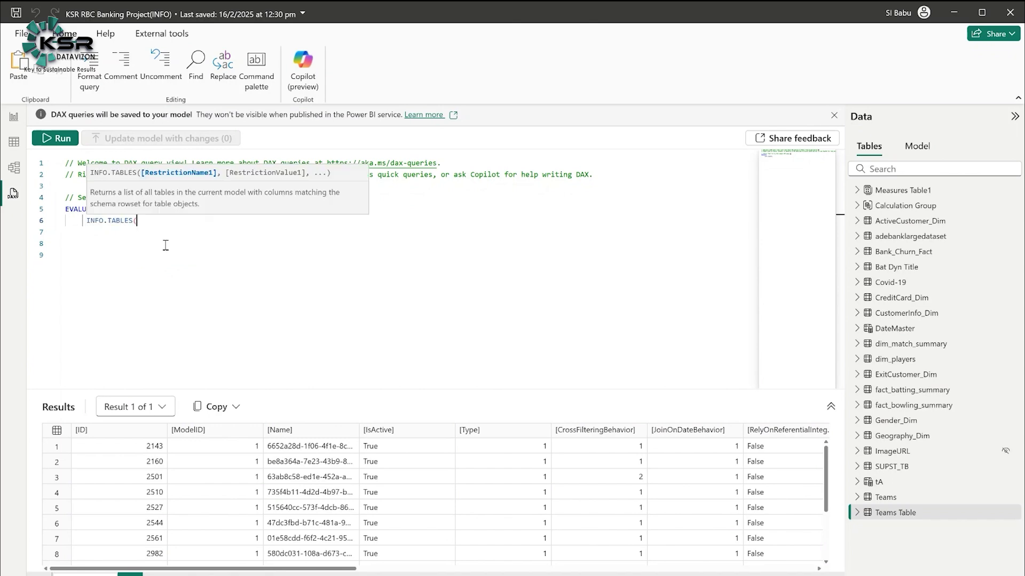
type(")")
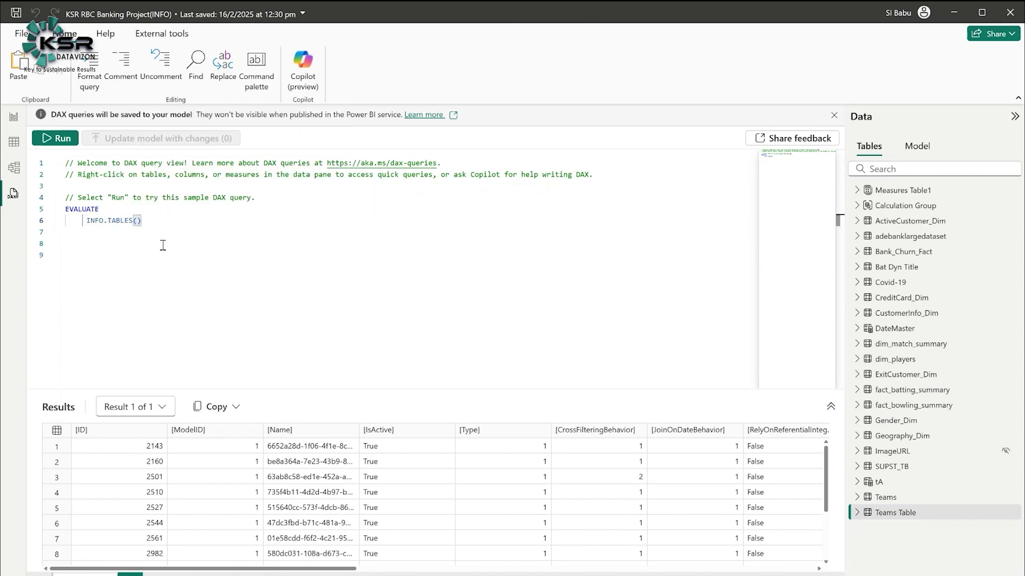
left_click(53, 140)
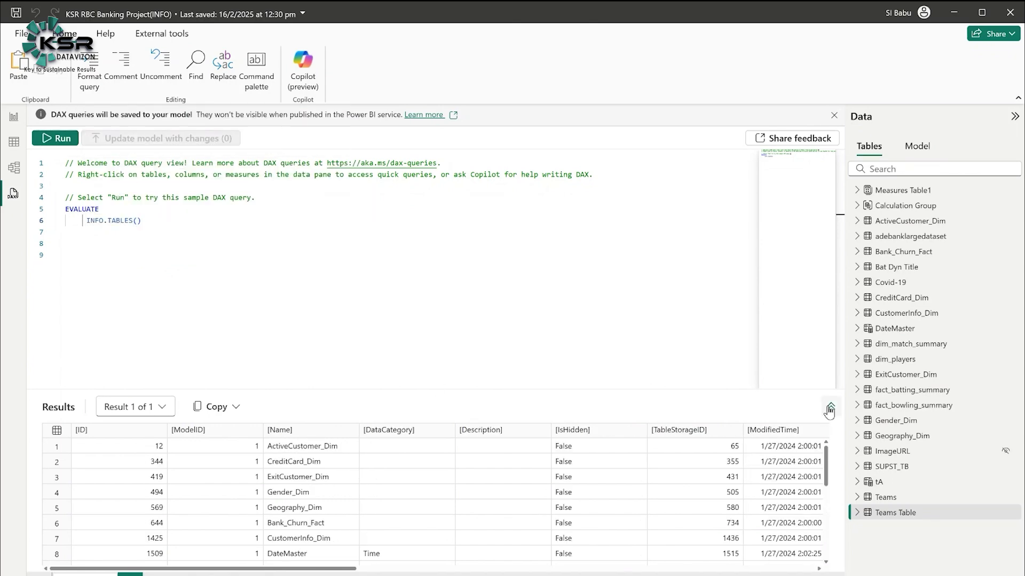
Examine the expanded INFO.TABLES() results across all columns, including table names, hidden status and modification times, and collapse the results.
left_click(830, 409)
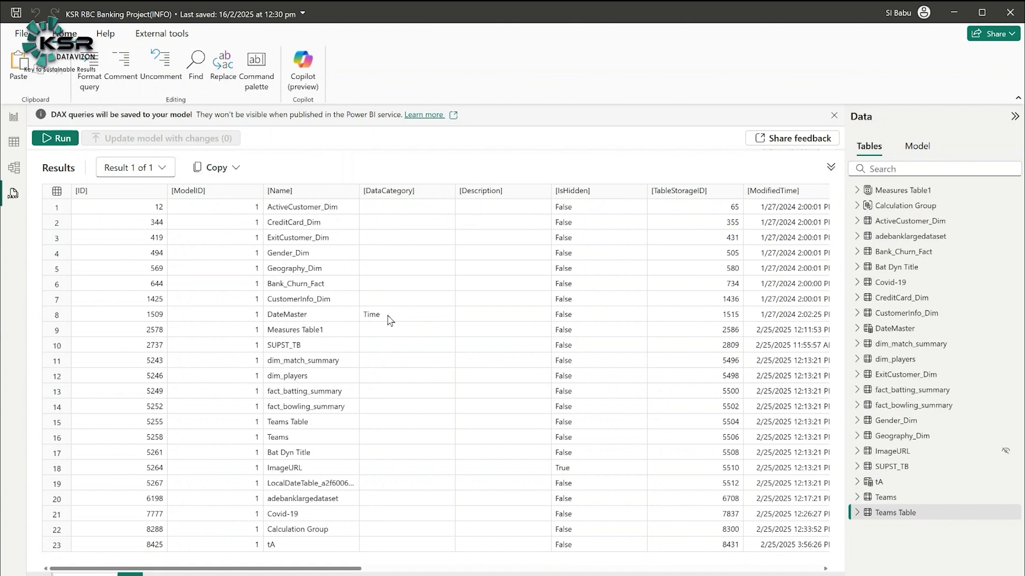
left_click_drag(355, 570, 441, 570)
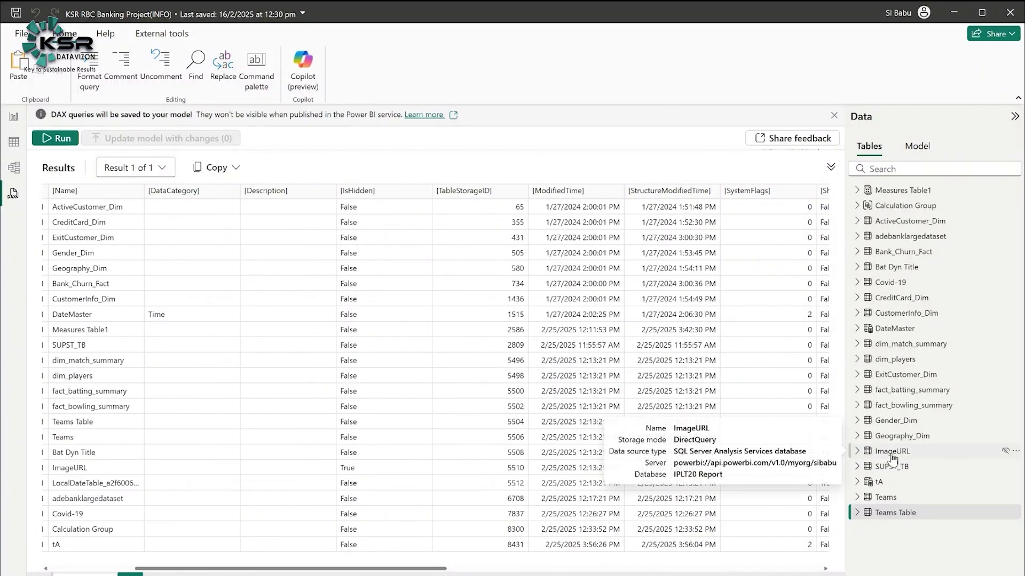
left_click_drag(365, 570, 267, 570)
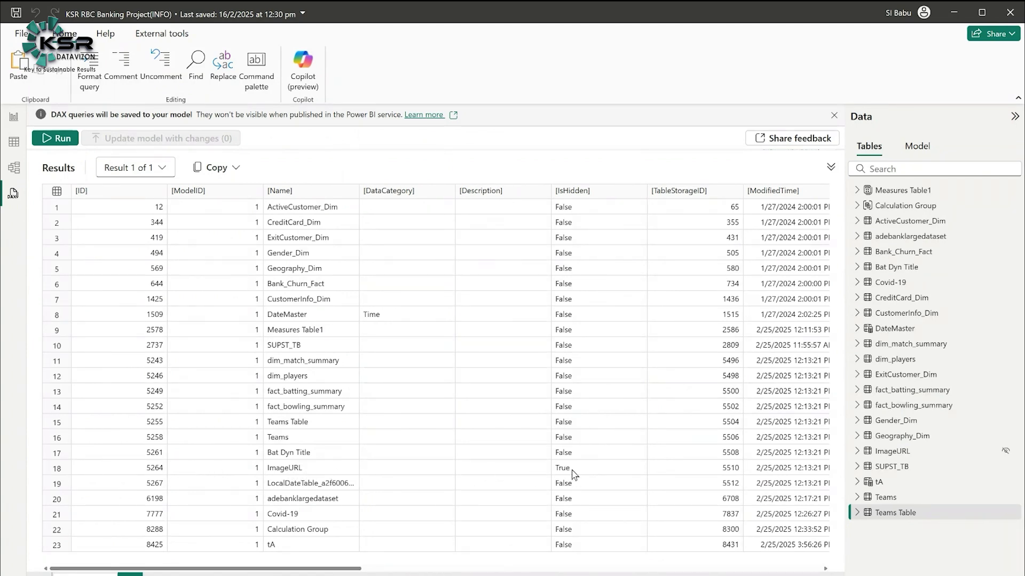
left_click_drag(344, 571, 801, 574)
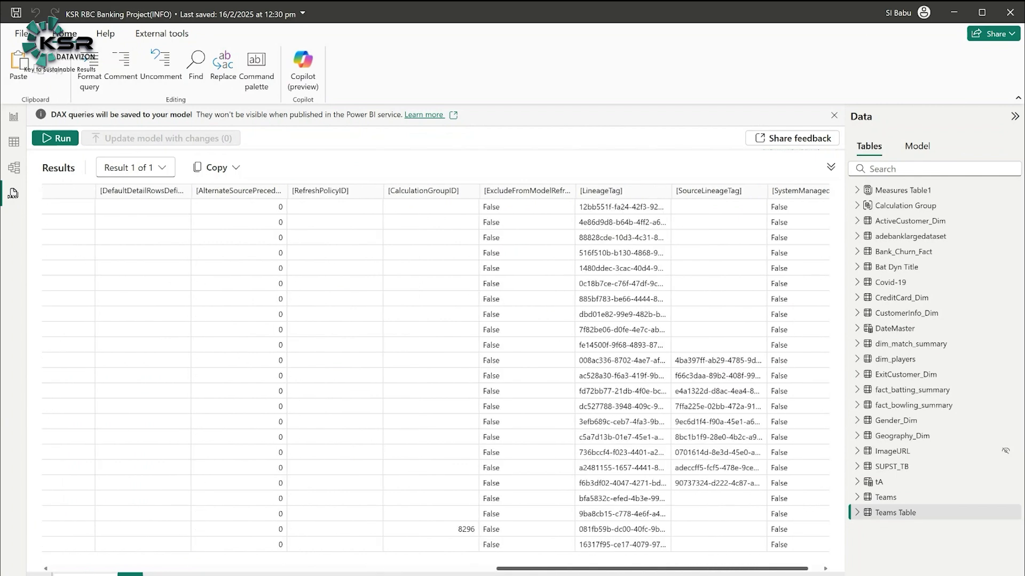
scroll(83, 567, "left", 5)
scroll(435, 373, "left", 15)
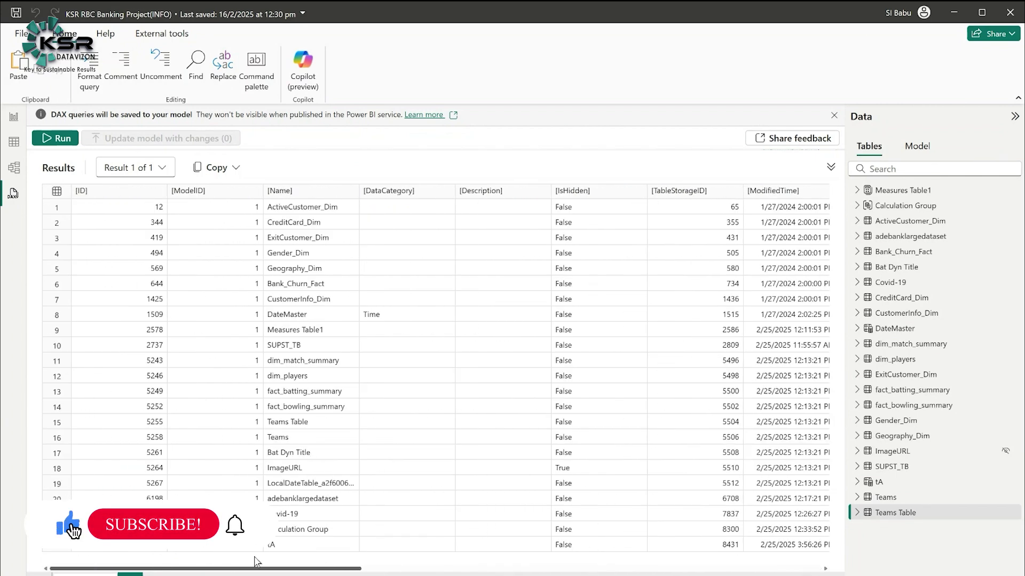
left_click(831, 167)
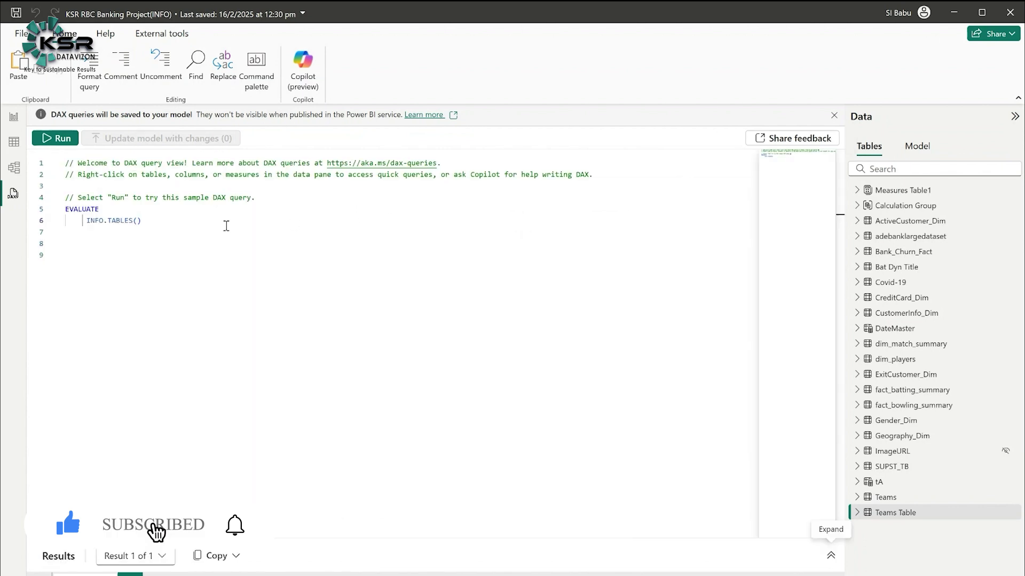
Change the query on line 6 to INFO.MEASURES(), run it, and expand the results grid.
key("BackSpace")
key("BackSpace")
key("BackSpace")
key("BackSpace")
key("BackSpace")
key("BackSpace")
key("BackSpace")
key("BackSpace")
type("MEASU")
left_click(196, 232)
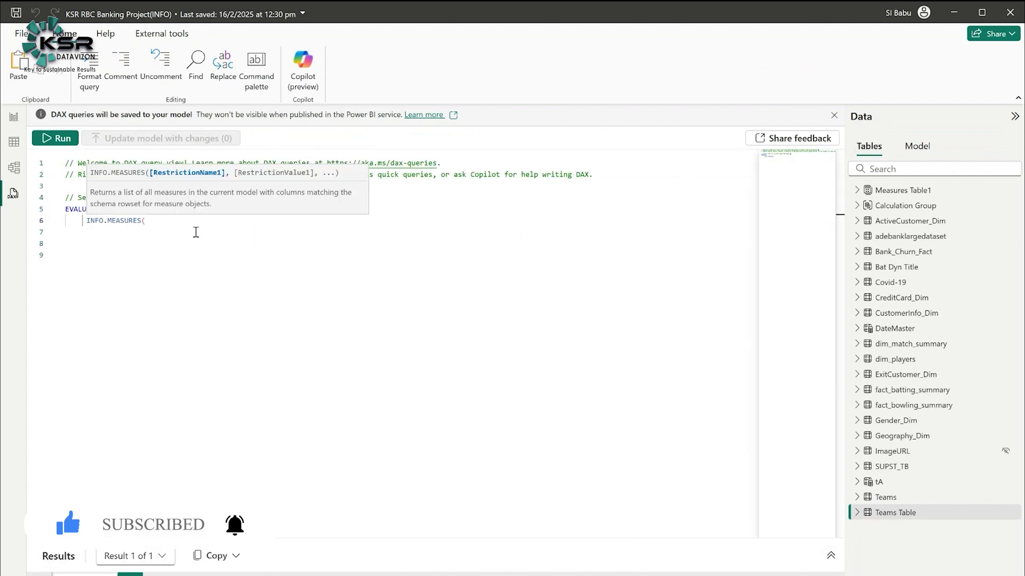
type(")")
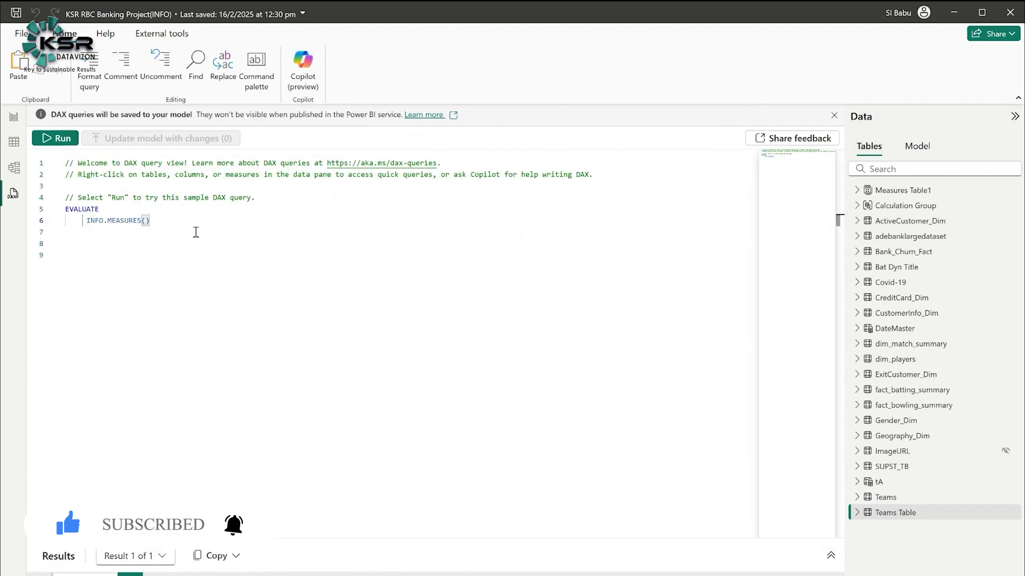
left_click(56, 139)
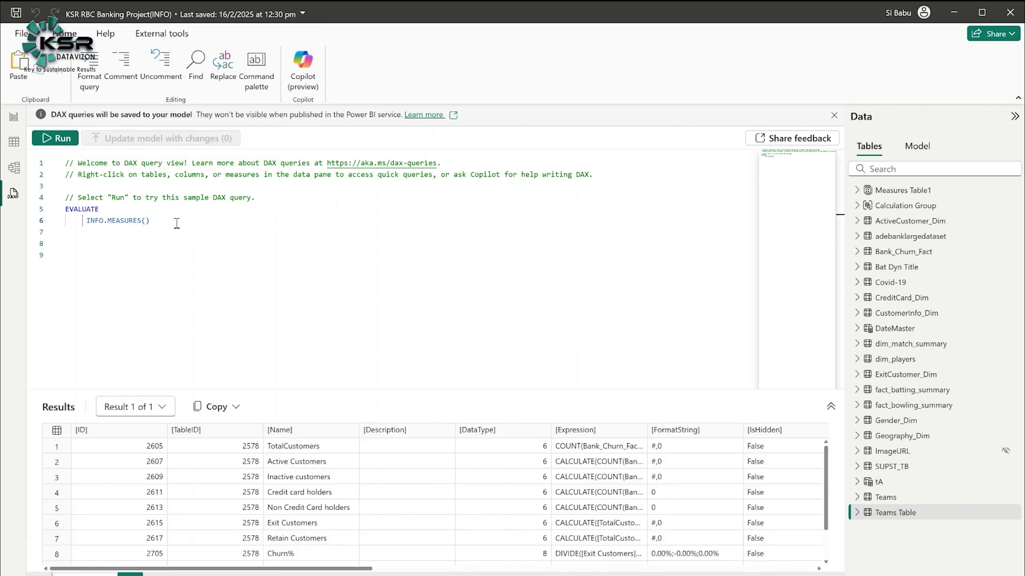
left_click(830, 406)
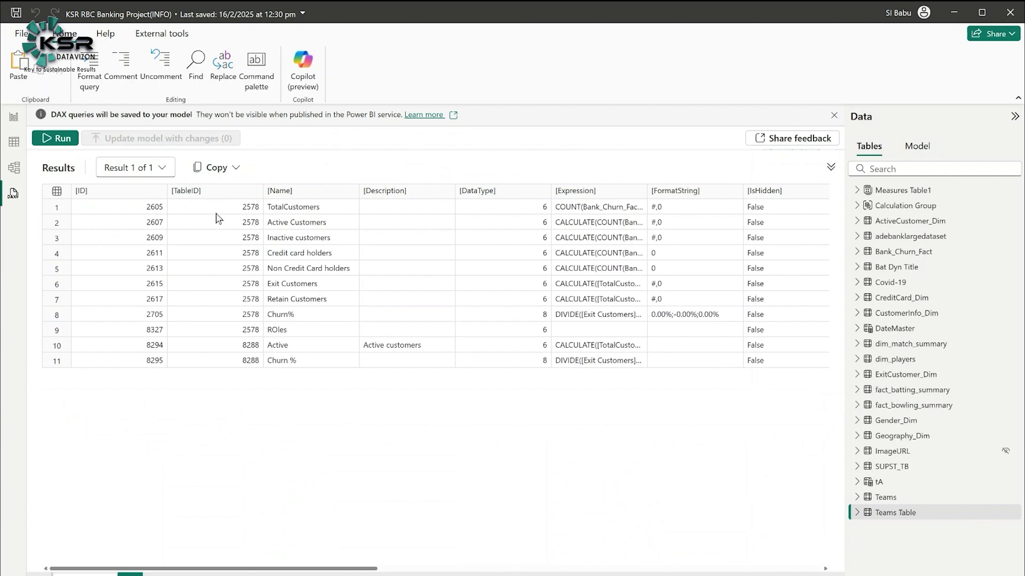
Add a new query page containing EVALUATE INFO.TABLES() and run it.
left_click(130, 573)
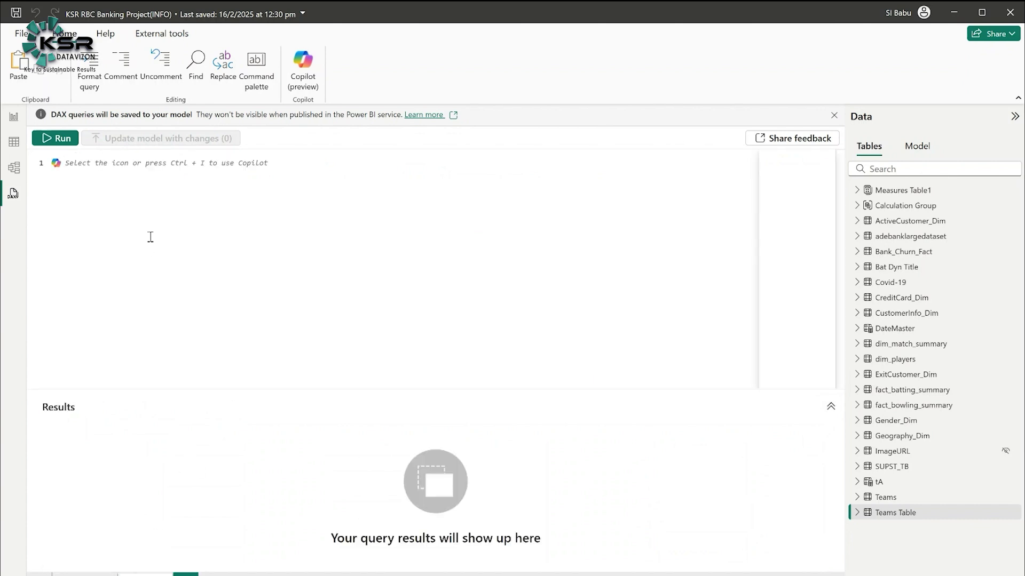
type("eval")
key("Tab")
key("Return")
type("info.tabl")
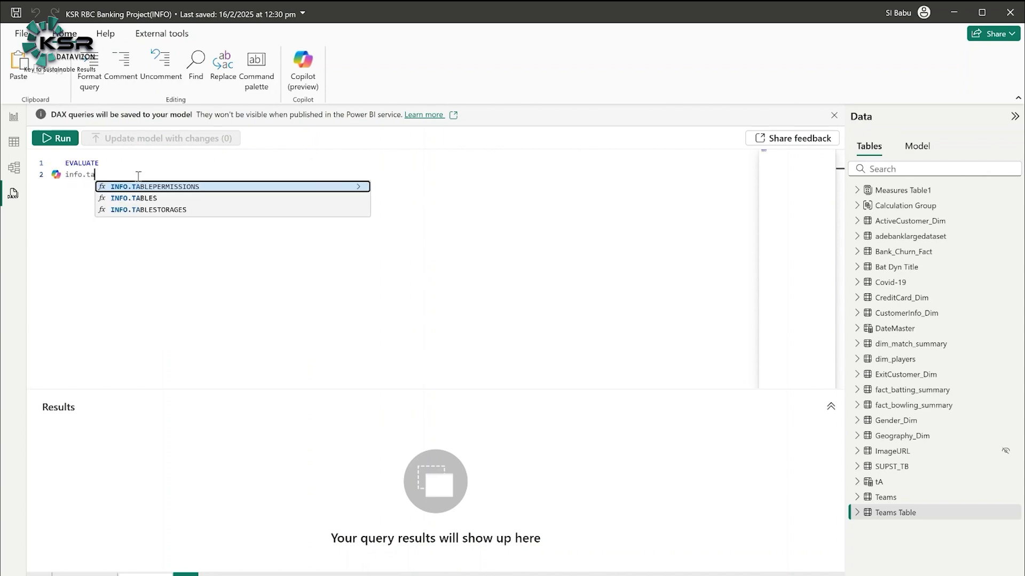
left_click(138, 198)
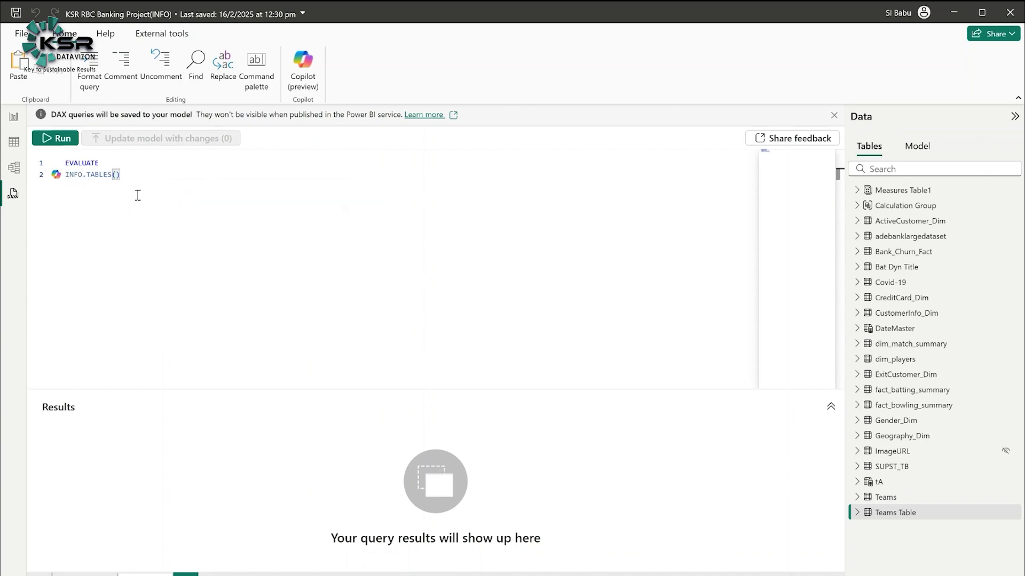
left_click(60, 143)
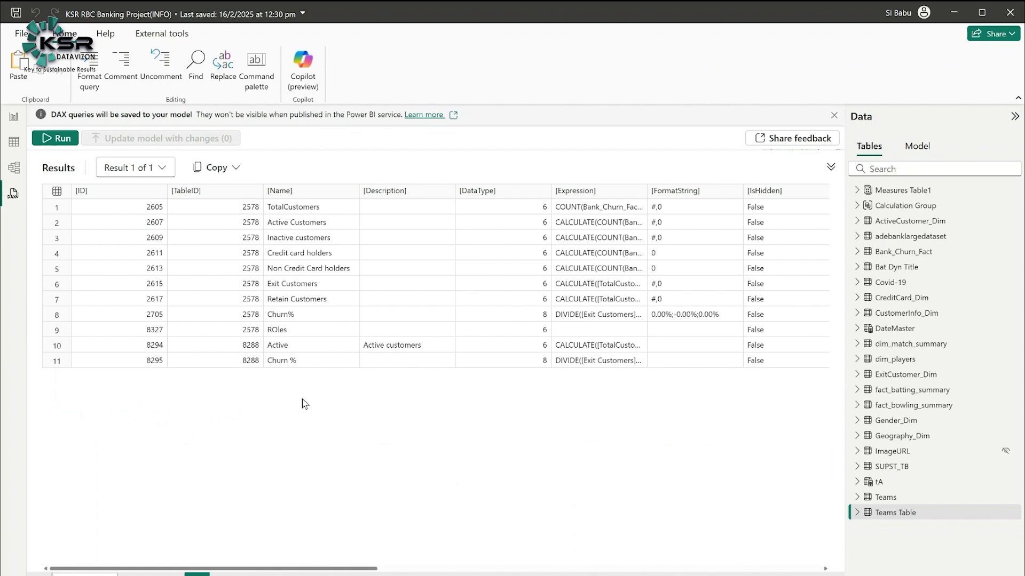
Check the TotalCustomers measure's formula from the 1.Bank Project folder in report view, and return to the INFO.MEASURES() results.
left_click(857, 191)
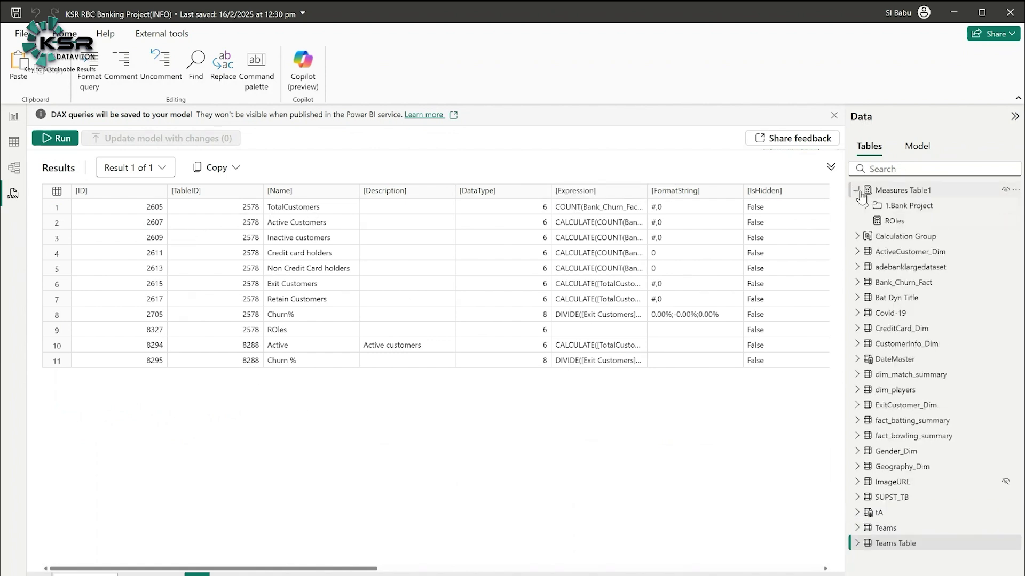
left_click(868, 207)
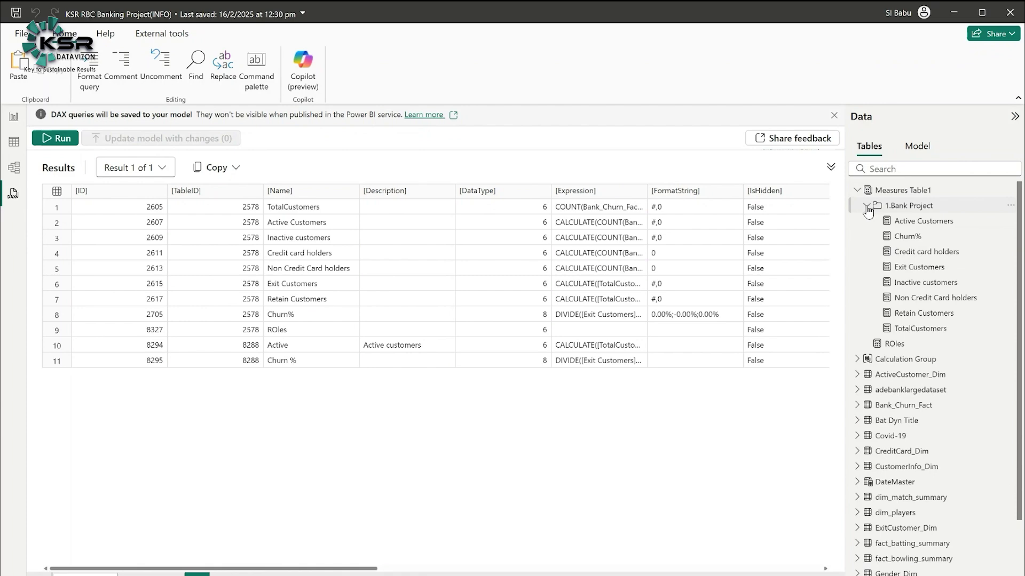
left_click(915, 334)
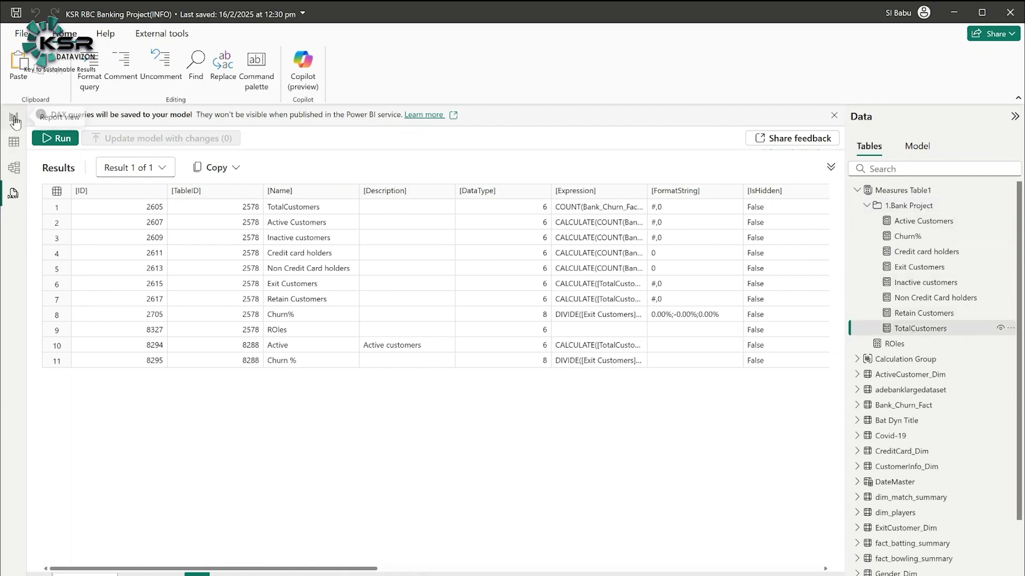
left_click(15, 120)
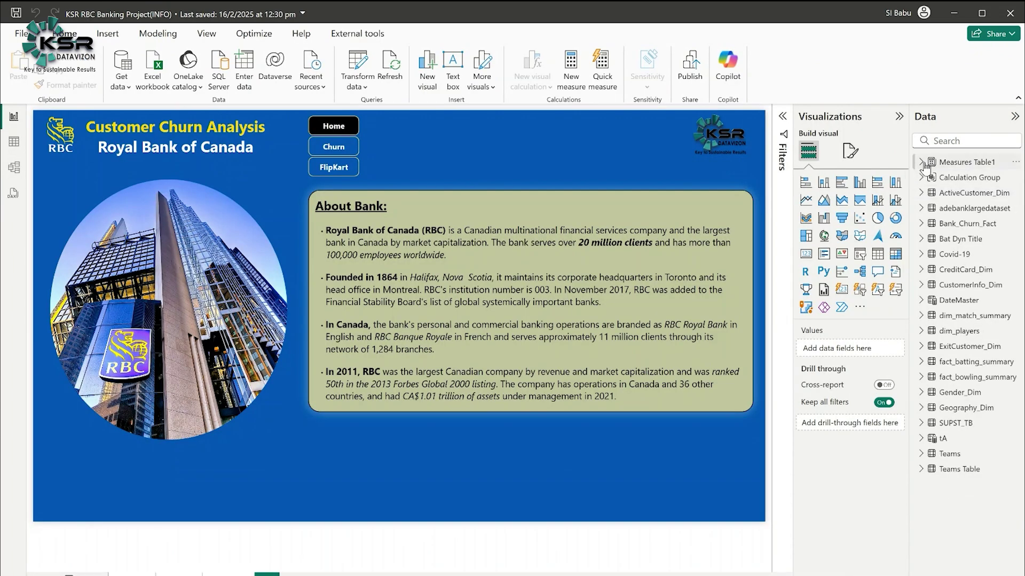
left_click(921, 163)
left_click(930, 180)
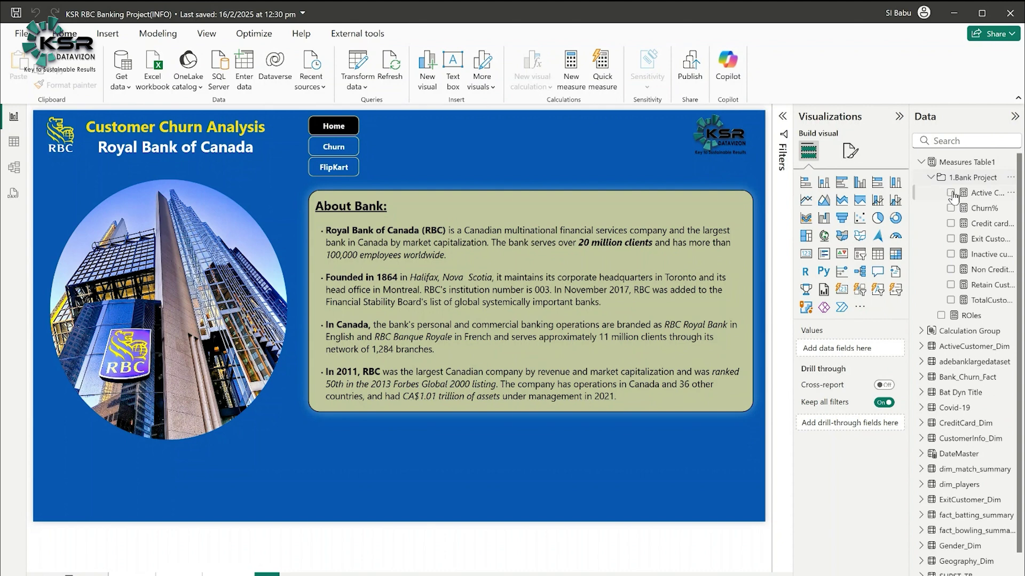
left_click(983, 302)
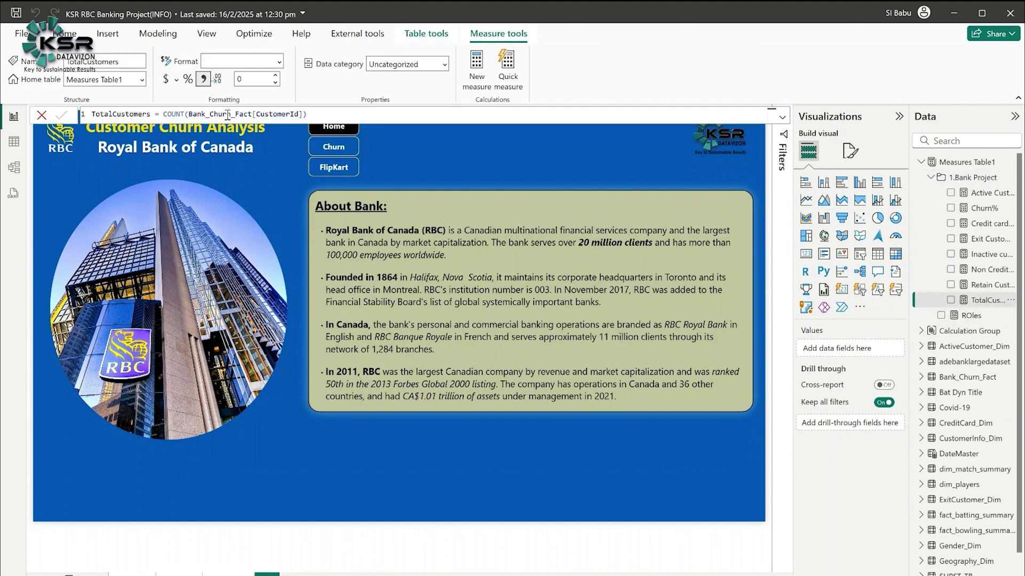
left_click(14, 193)
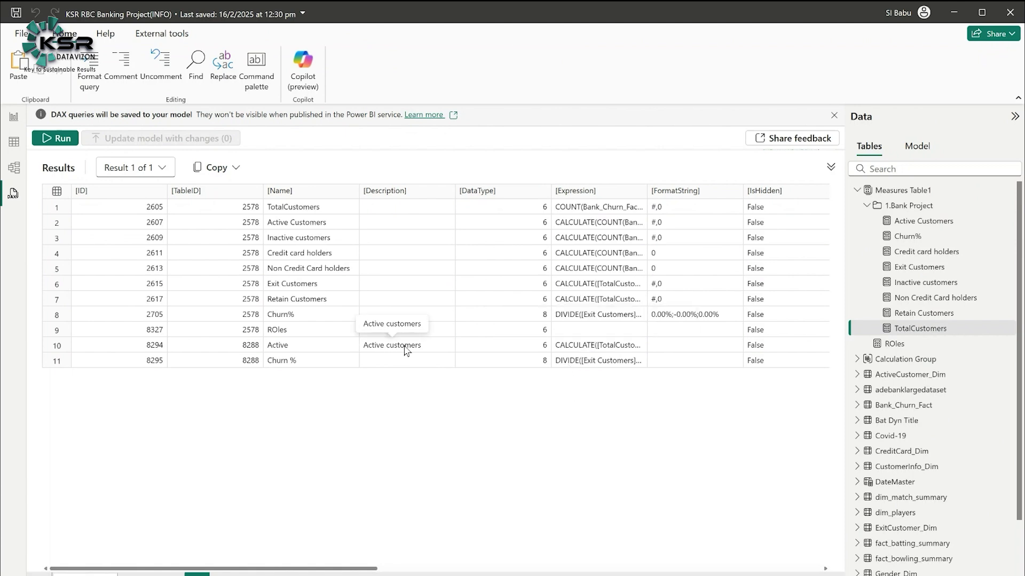
Add a new query page containing EVALUATE INFO.COLUMNS() and run it.
left_click_drag(386, 570, 446, 570)
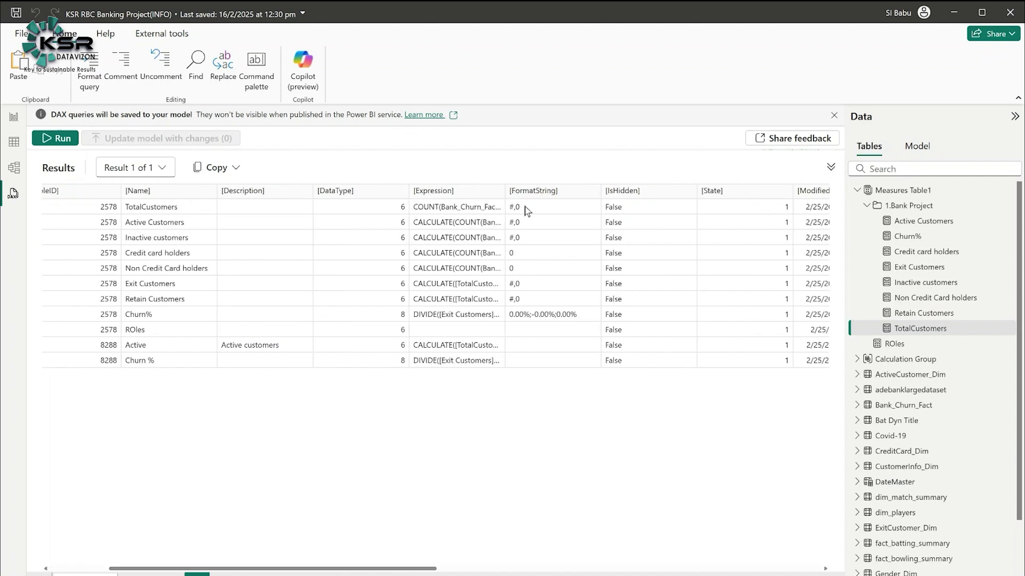
left_click_drag(434, 570, 288, 569)
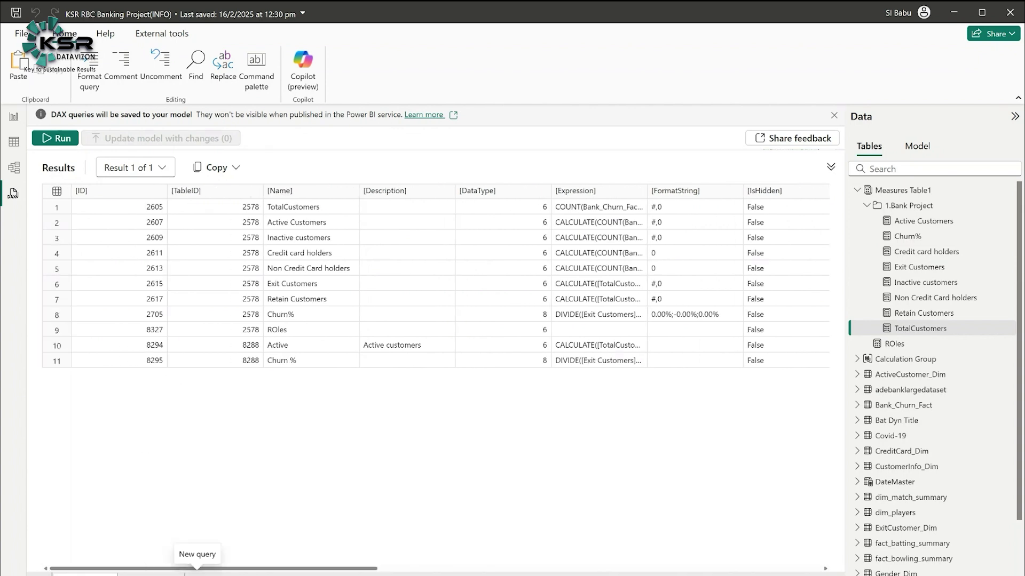
left_click(211, 574)
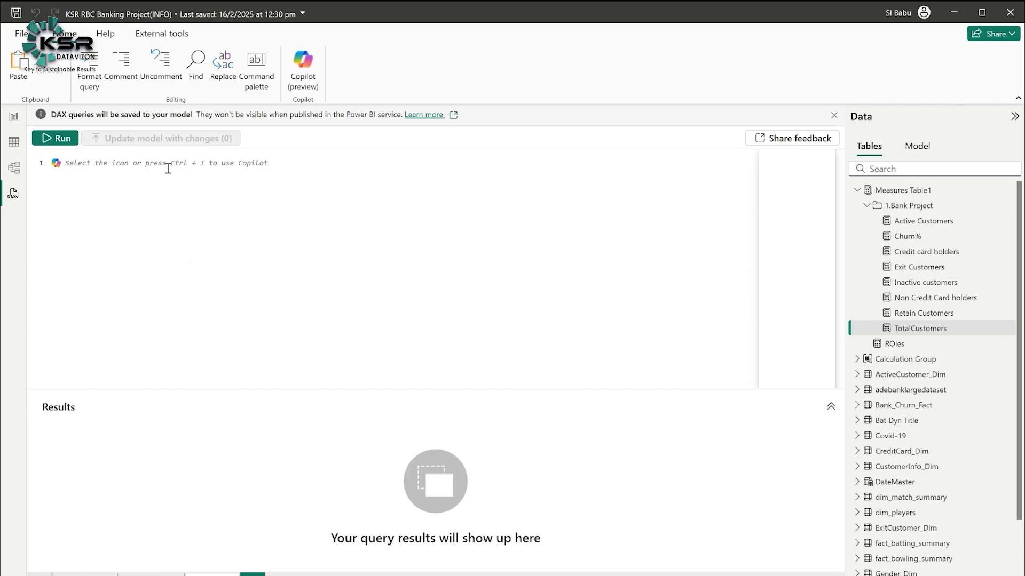
type("EVALUATE")
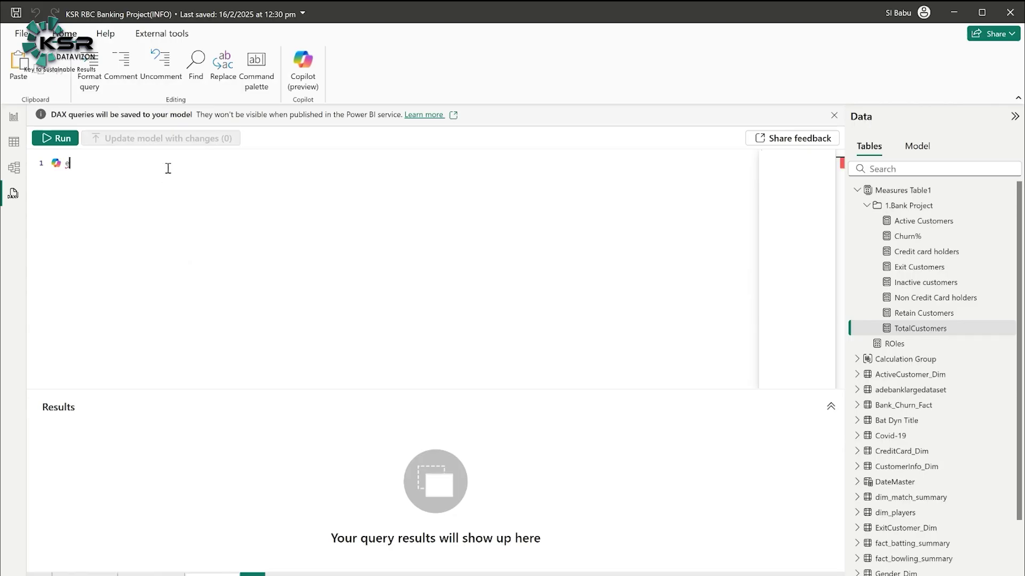
key("Return")
type("info.col")
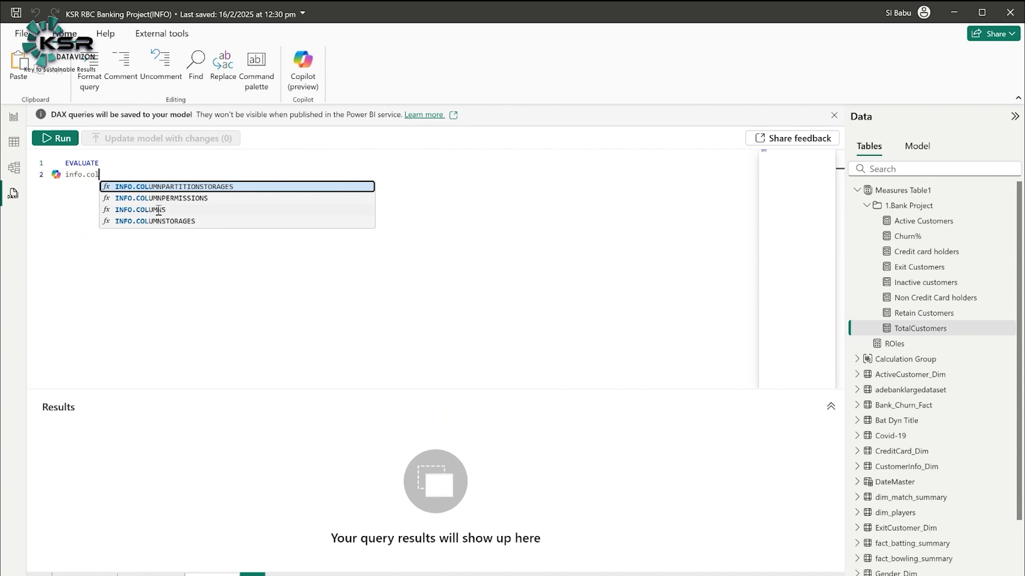
left_click(158, 209)
left_click(59, 138)
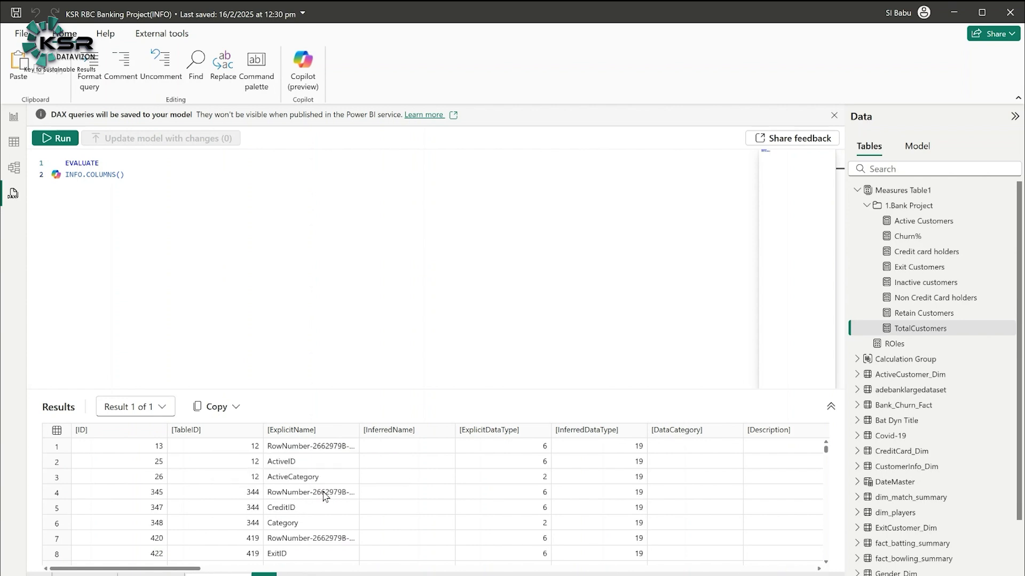
Expand the INFO.COLUMNS() results, examine the column properties through SourceColumn and Expression, and collapse the results.
left_click(831, 406)
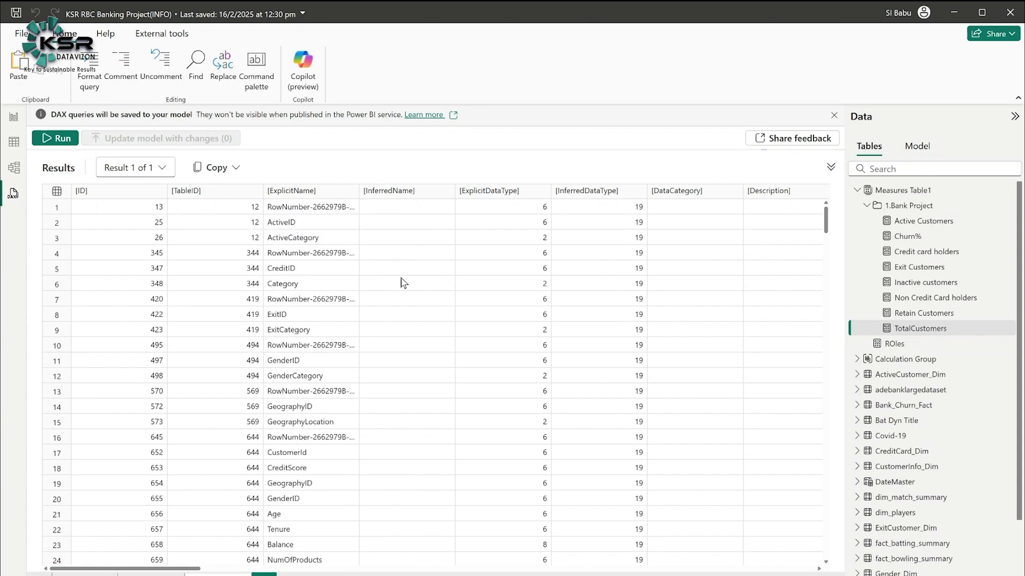
left_click_drag(194, 570, 468, 573)
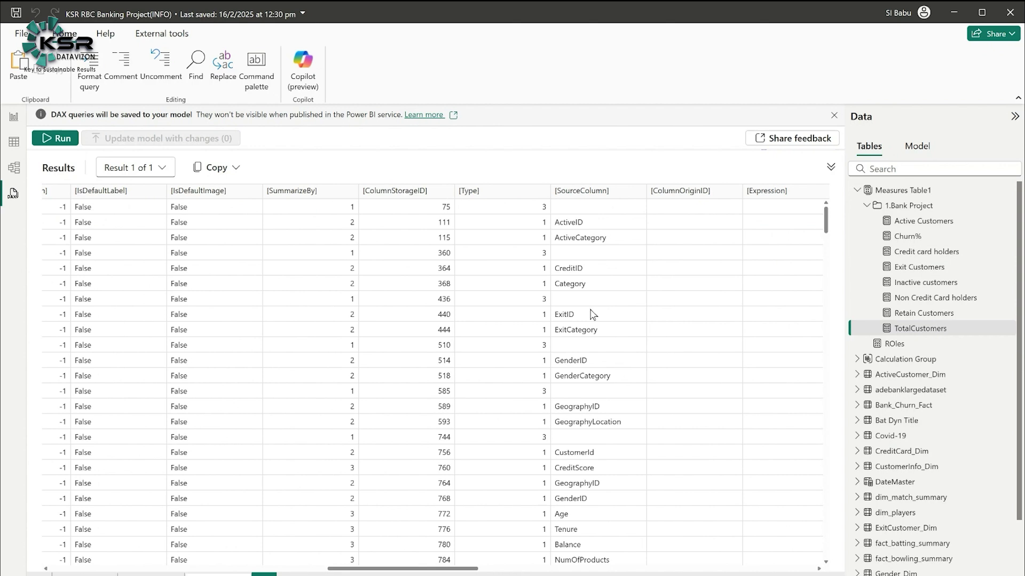
left_click_drag(484, 570, 192, 574)
left_click(830, 167)
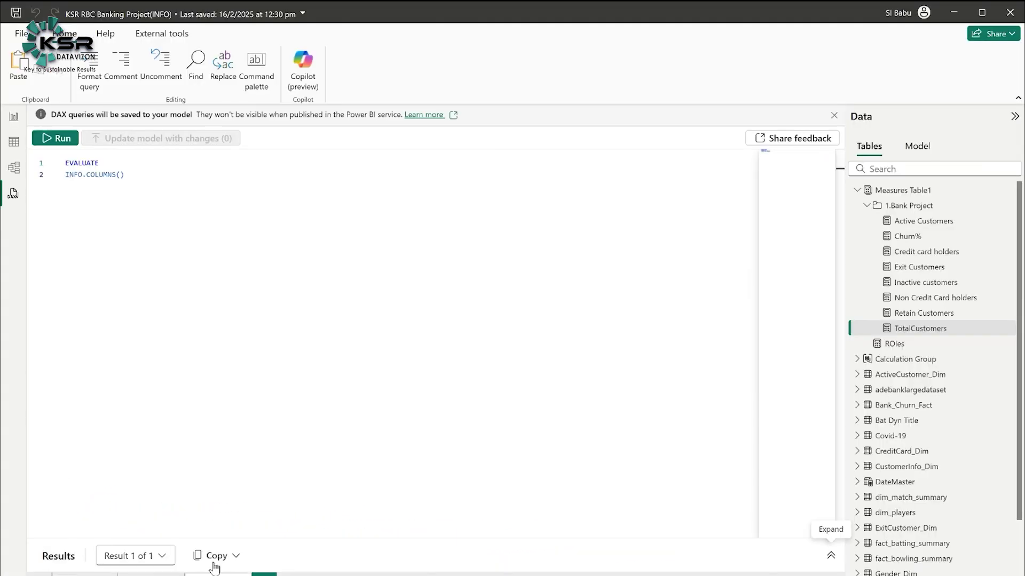
Add a new query page containing EVALUATE INFO.CALCULATIONGROUPS() and run it.
left_click(264, 575)
type("evalua")
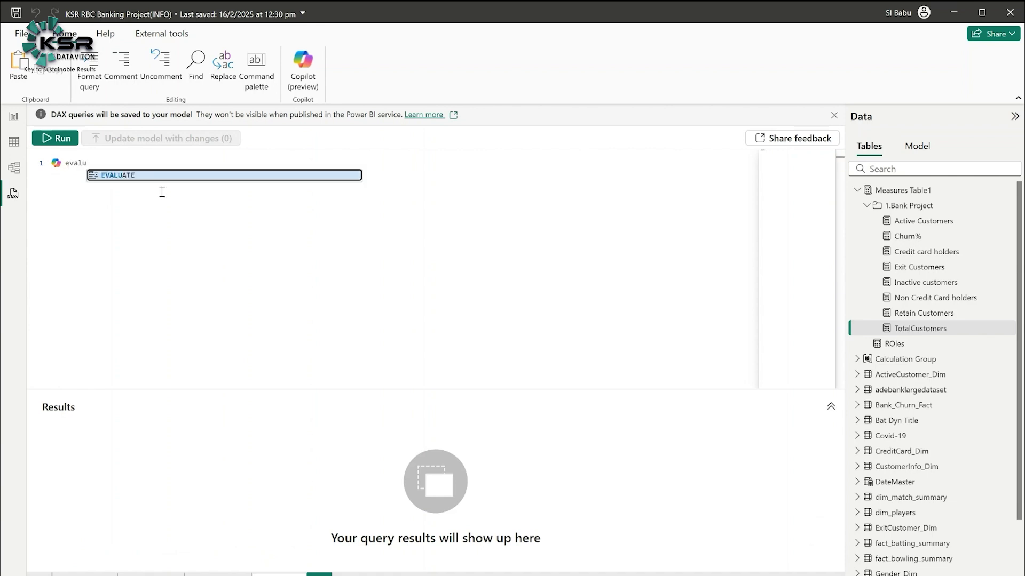
key("Tab")
key("Return")
type("info")
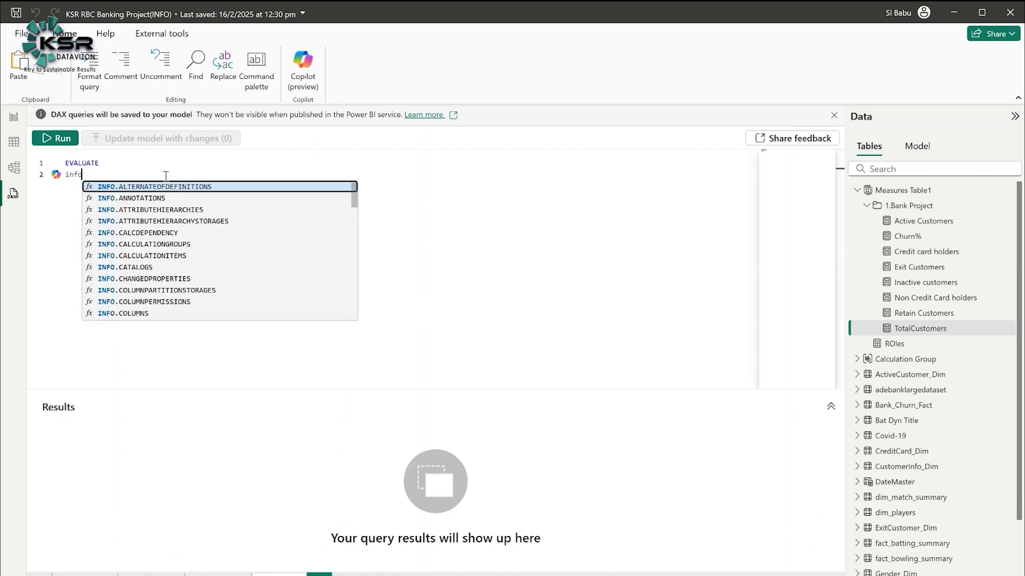
type(".cal")
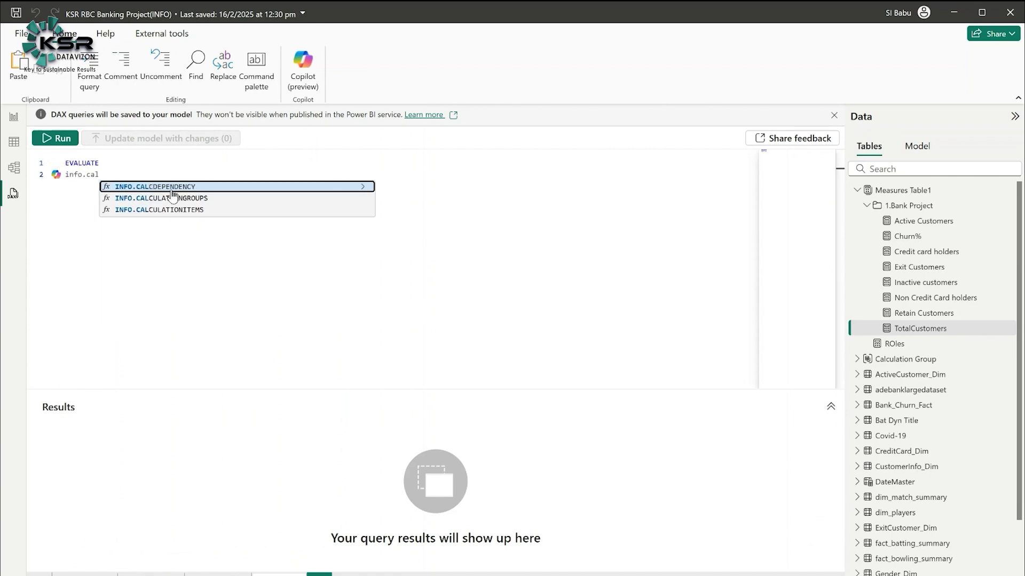
left_click(198, 197)
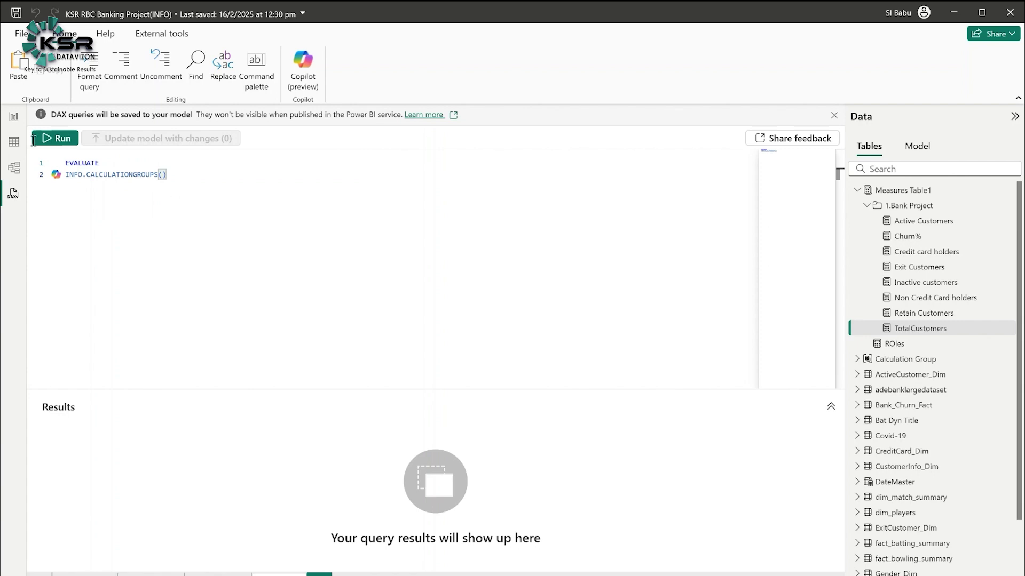
left_click(56, 139)
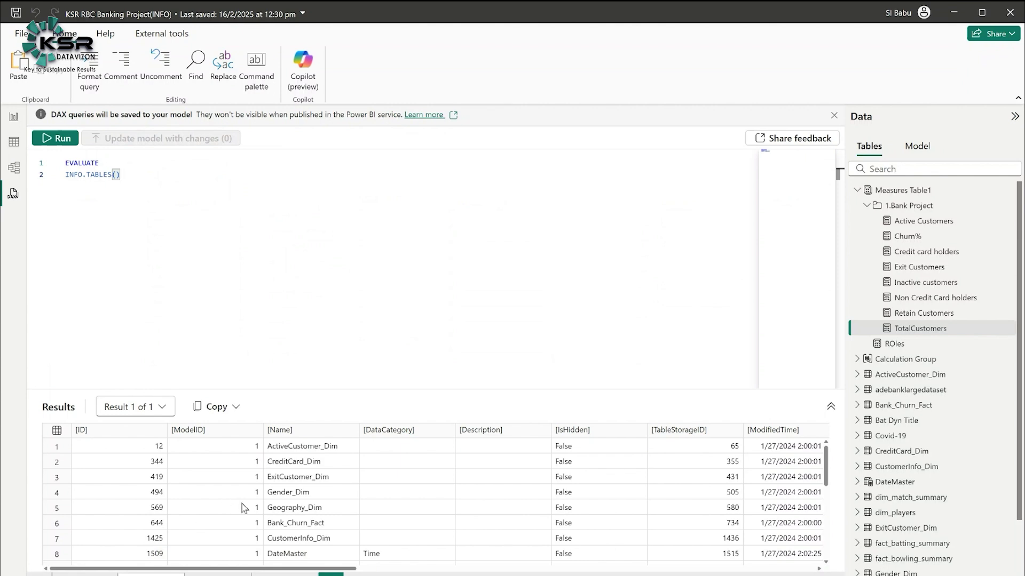
Find the Calculation Group table's ID in the INFO.TABLES() results and compare it with the TableID in the INFO.CALCULATIONGROUPS() results.
scroll(245, 526, "down", 2)
scroll(246, 526, "down", 5)
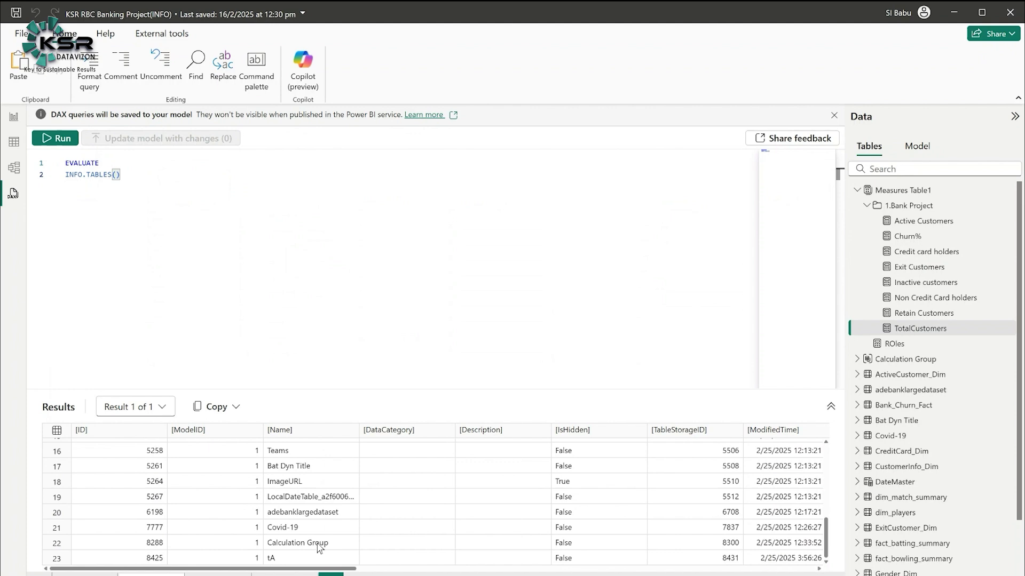
mouse_move(882, 364)
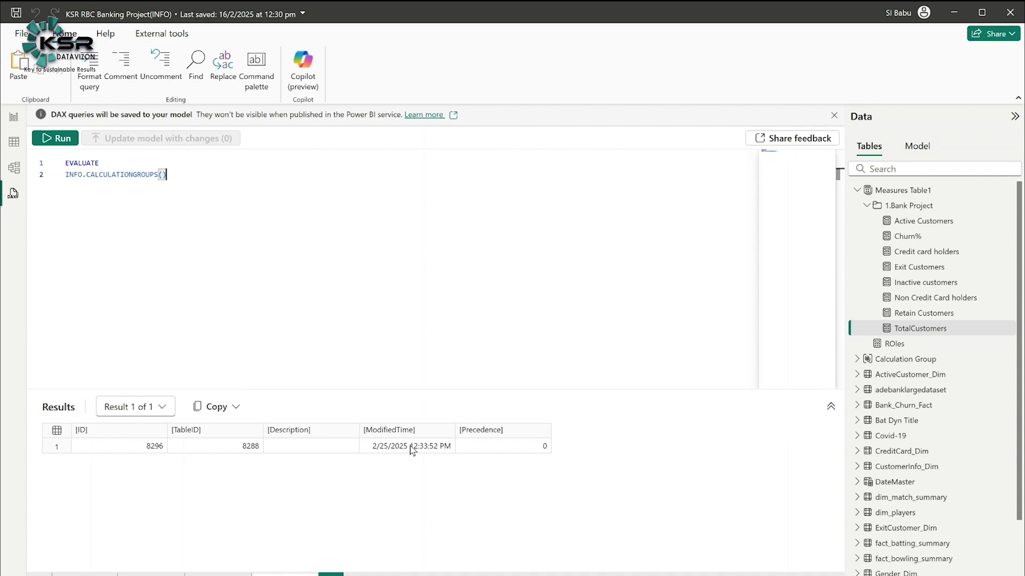
left_click_drag(297, 240, 78, 239)
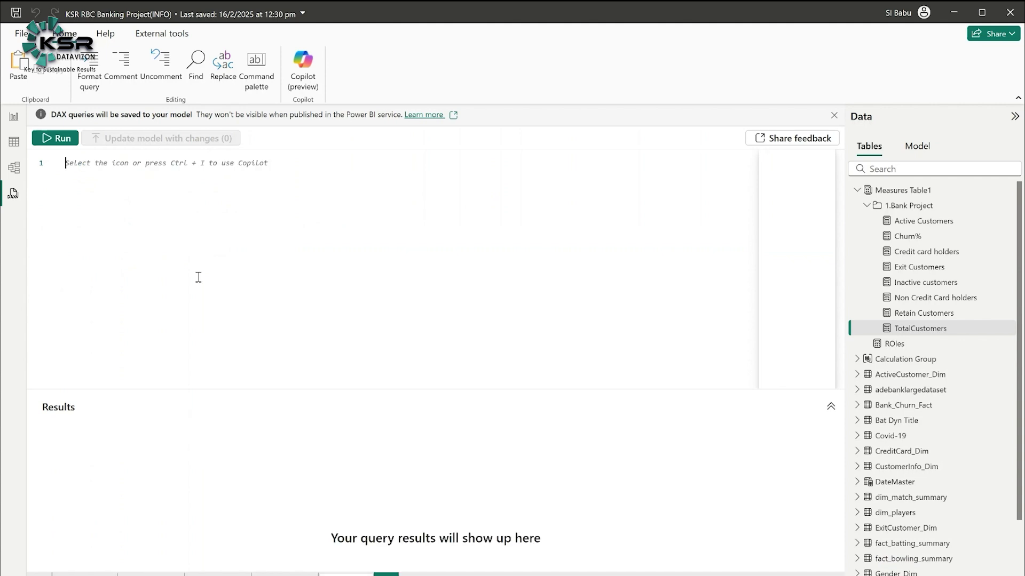
Add a new query page containing EVALUATE INFO.RELATIONSHIPS() and run it.
left_click(174, 183)
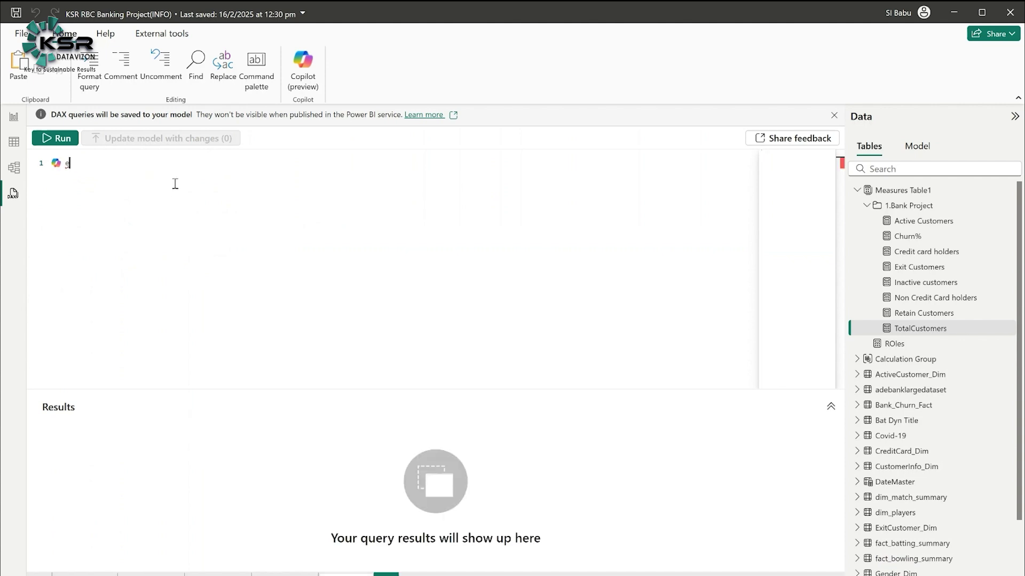
type("eva")
left_click(191, 177)
key("Return")
type("INFO.RELATIONSHIPS()")
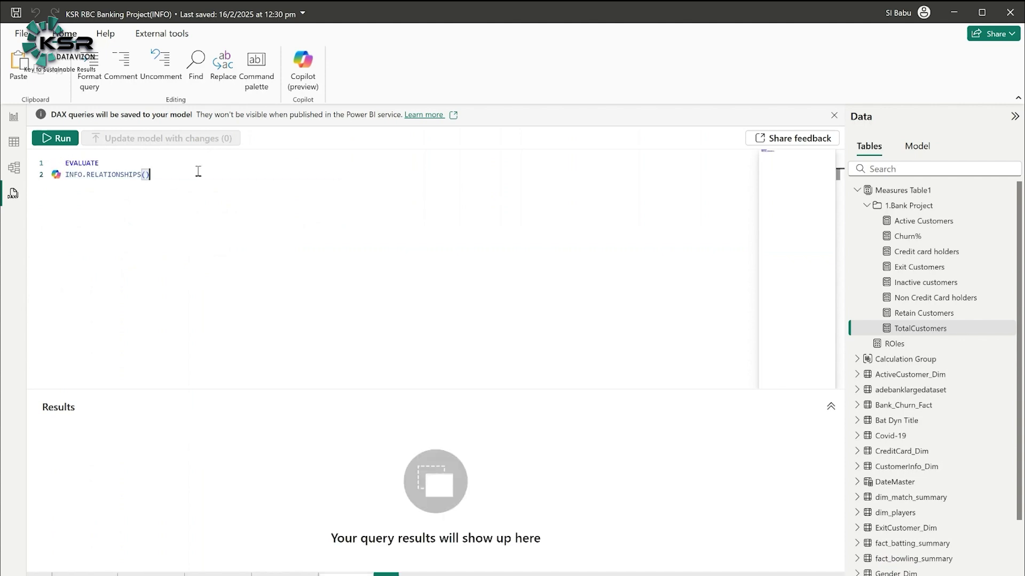
left_click(58, 138)
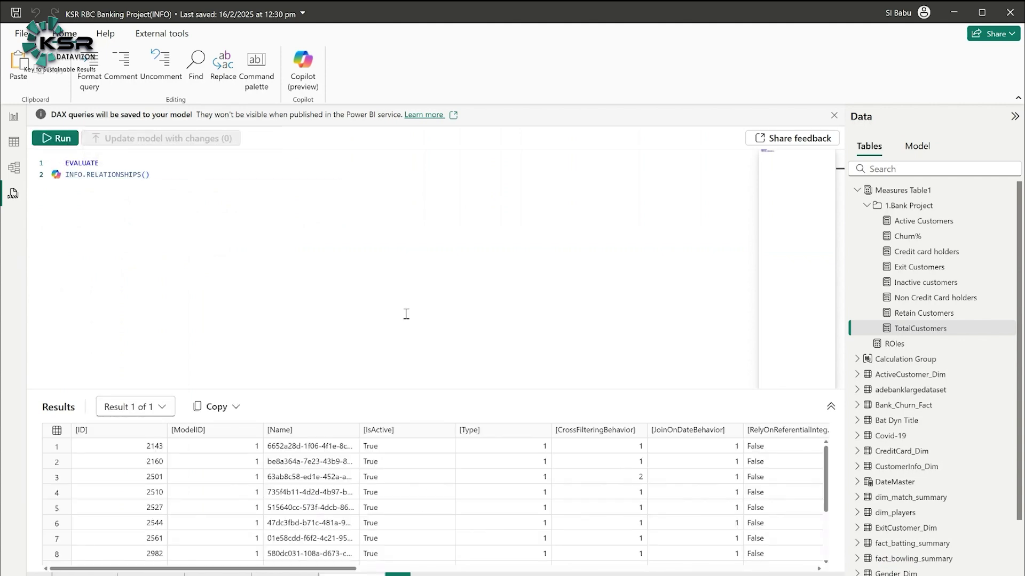
Expand the INFO.RELATIONSHIPS() results, examine the from and to IDs, and look up the matching table names in the INFO.TABLES() results.
left_click(830, 407)
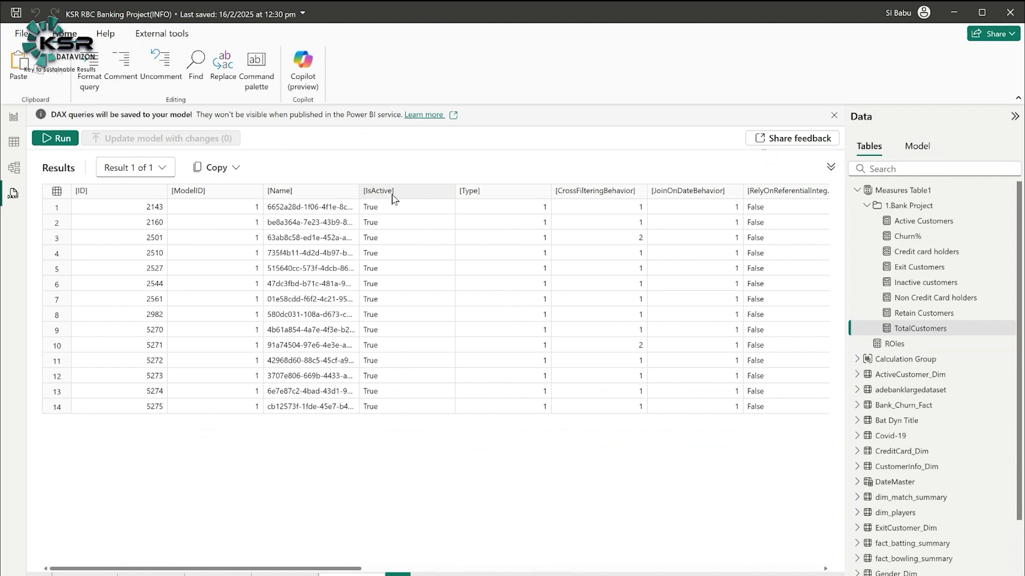
left_click_drag(354, 569, 553, 572)
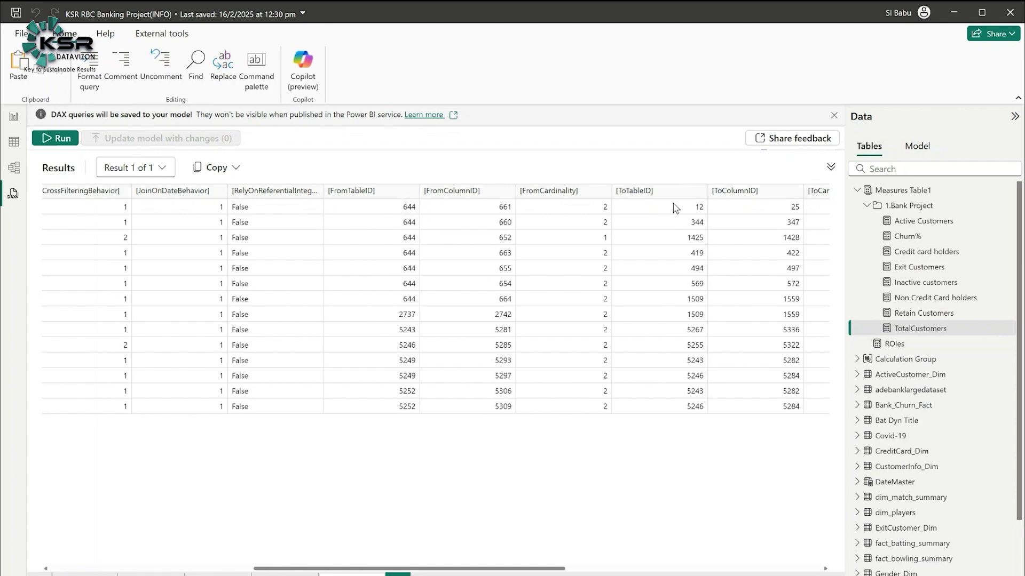
left_click(149, 574)
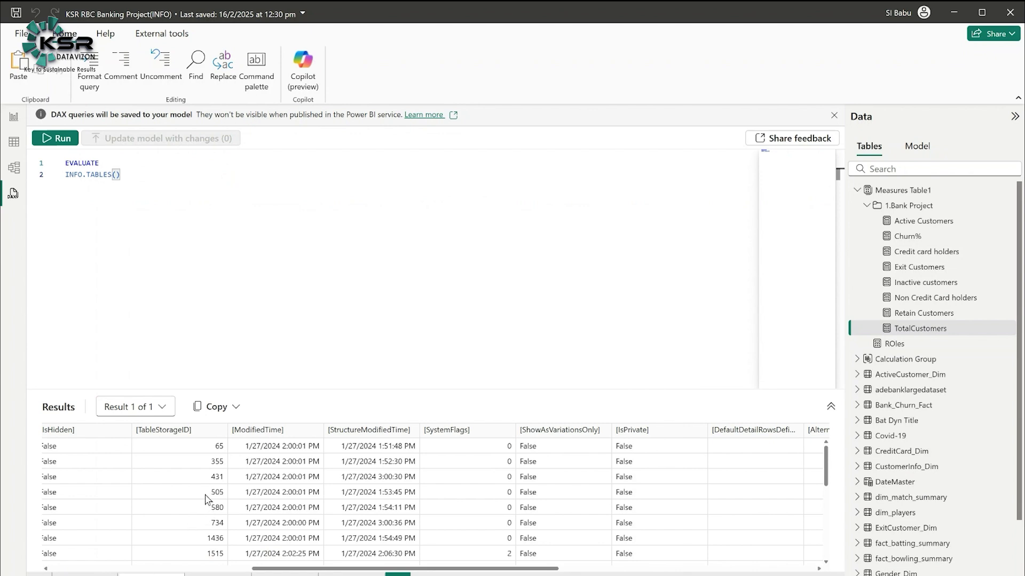
left_click_drag(355, 569, 153, 571)
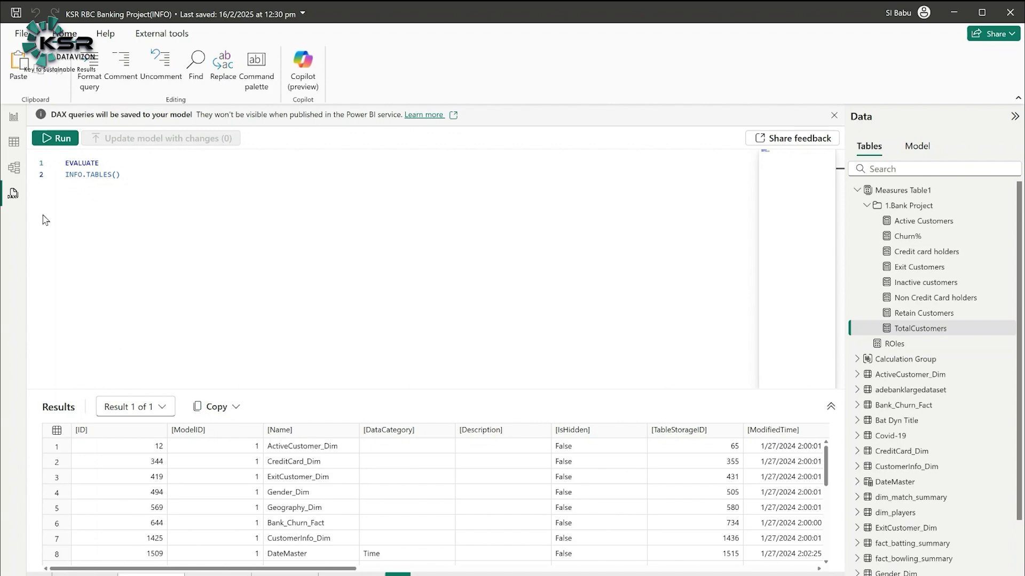
Inspect the relationship between Bank_Churn_Fact and ActiveCustomer_Dim in model view, and return to DAX query view.
left_click(14, 168)
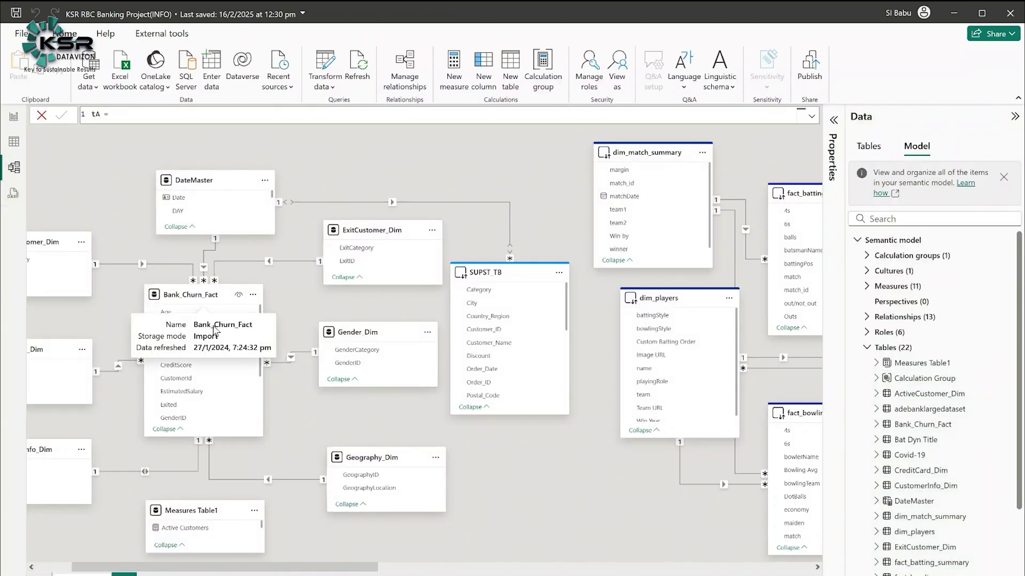
left_click_drag(256, 568, 220, 568)
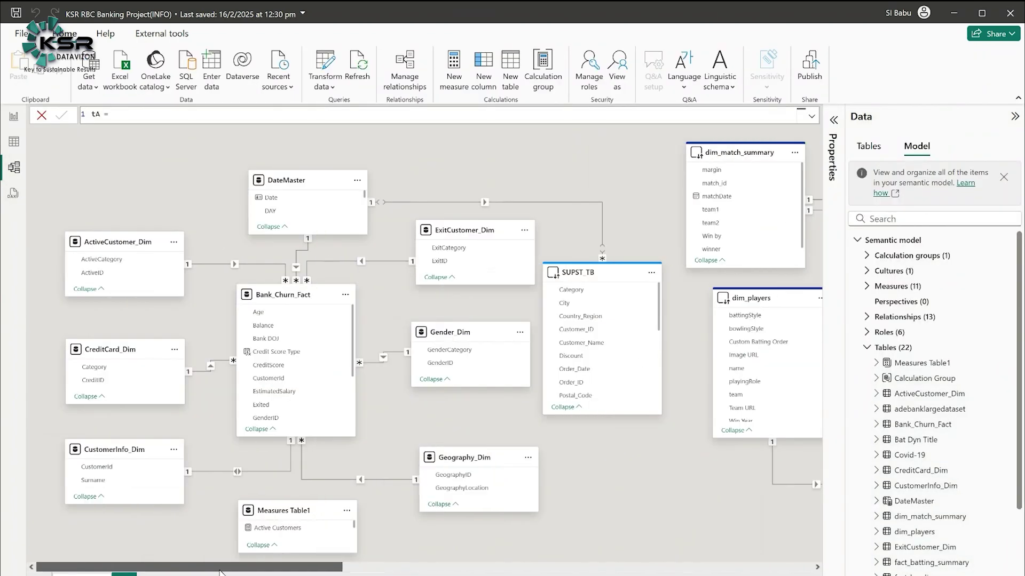
left_click(273, 278)
left_click(13, 194)
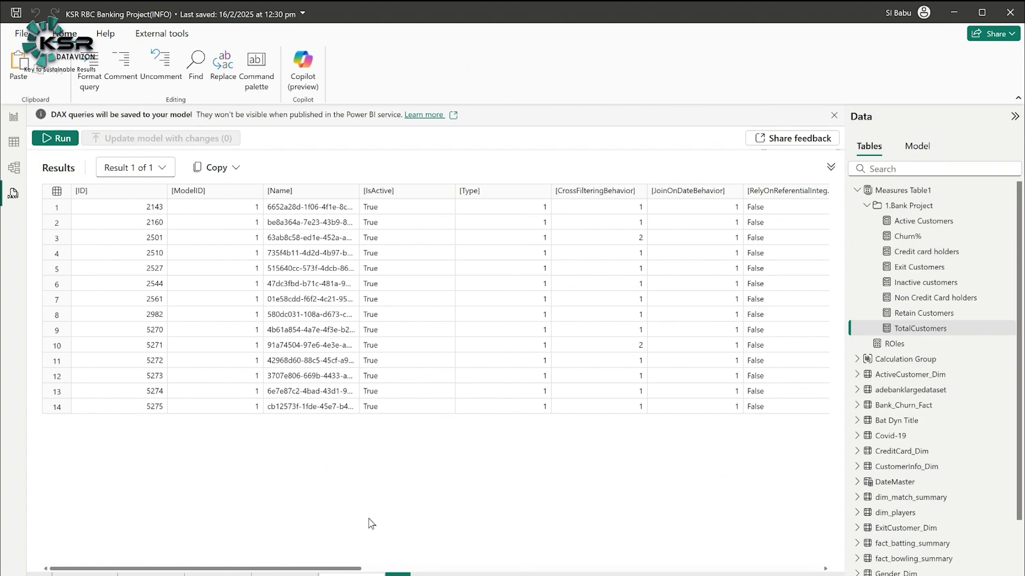
Compare the FromTableID and ToTableID columns of the INFO.RELATIONSHIPS() results with the table IDs and names in the INFO.TABLES() results.
left_click_drag(353, 569, 549, 570)
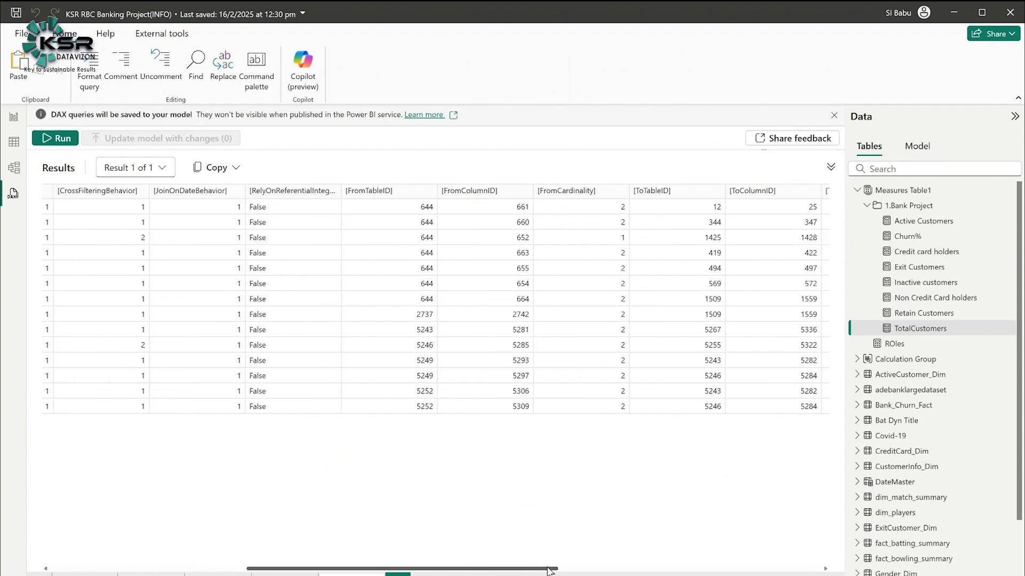
left_click_drag(548, 570, 562, 571)
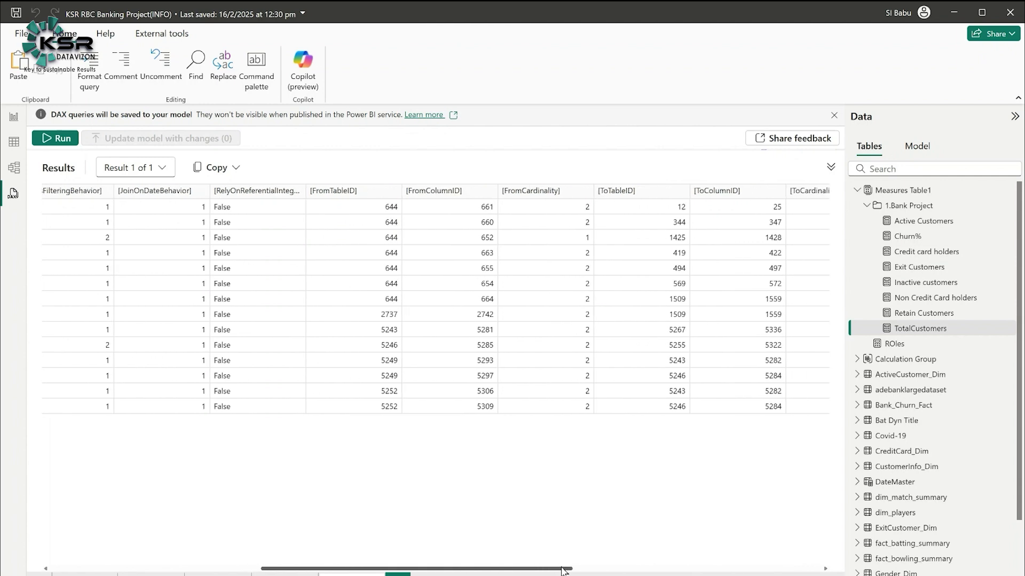
left_click_drag(562, 571, 564, 571)
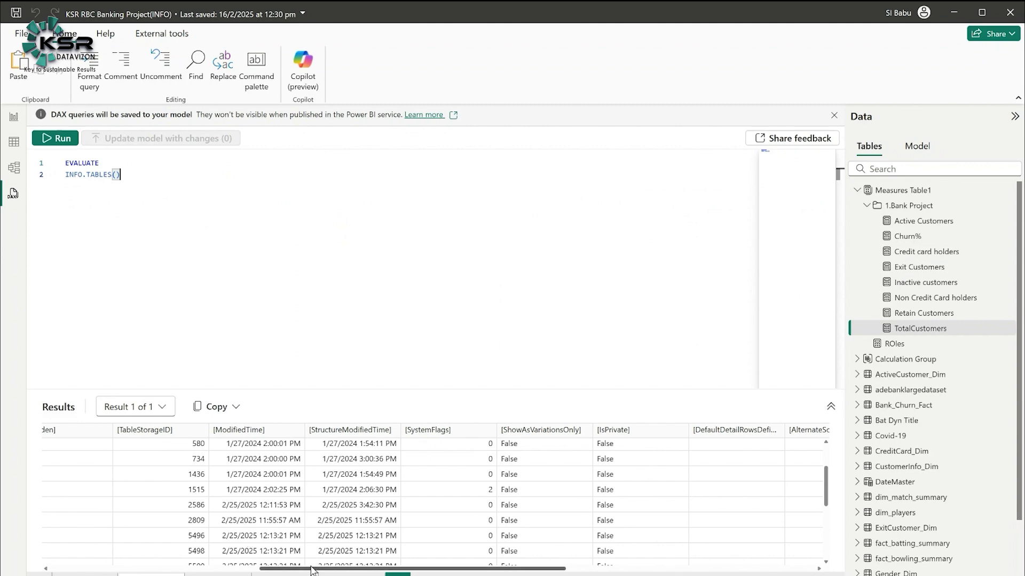
left_click_drag(278, 569, 68, 569)
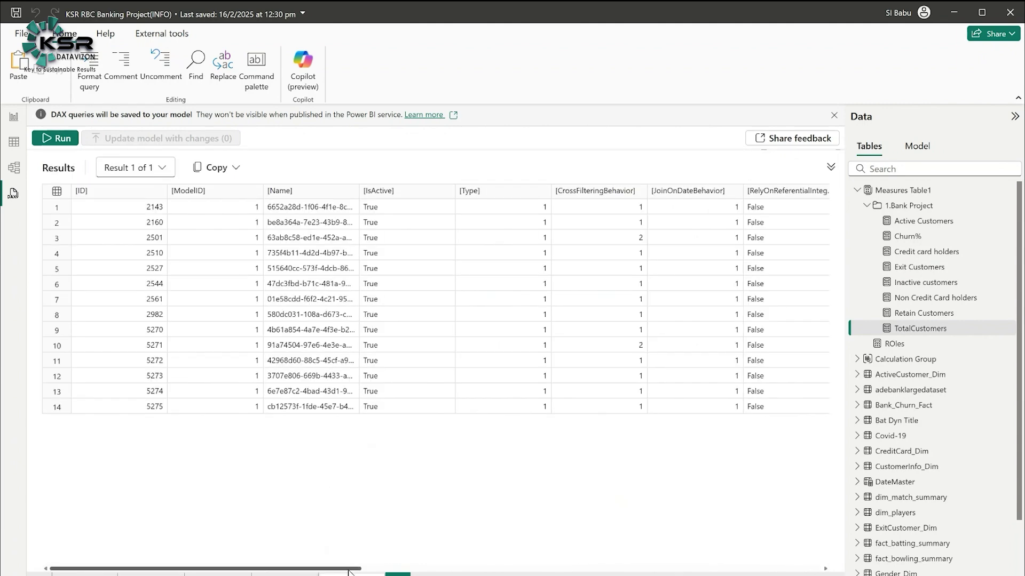
Compare the relationships' FromCardinality and ToCardinality columns with the model view diagram, then collapse the INFO.RELATIONSHIPS() results.
left_click_drag(348, 570, 625, 570)
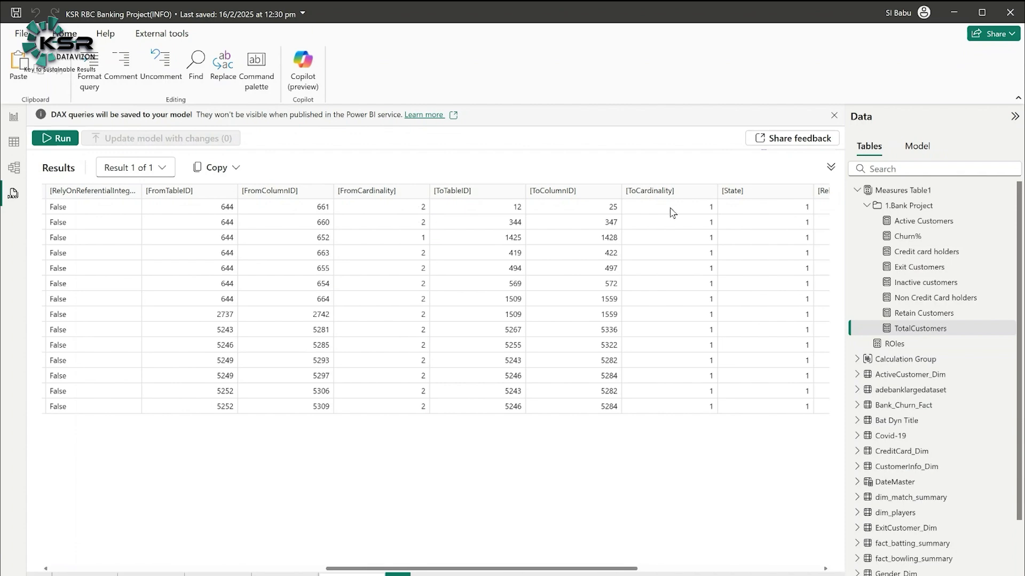
left_click(14, 168)
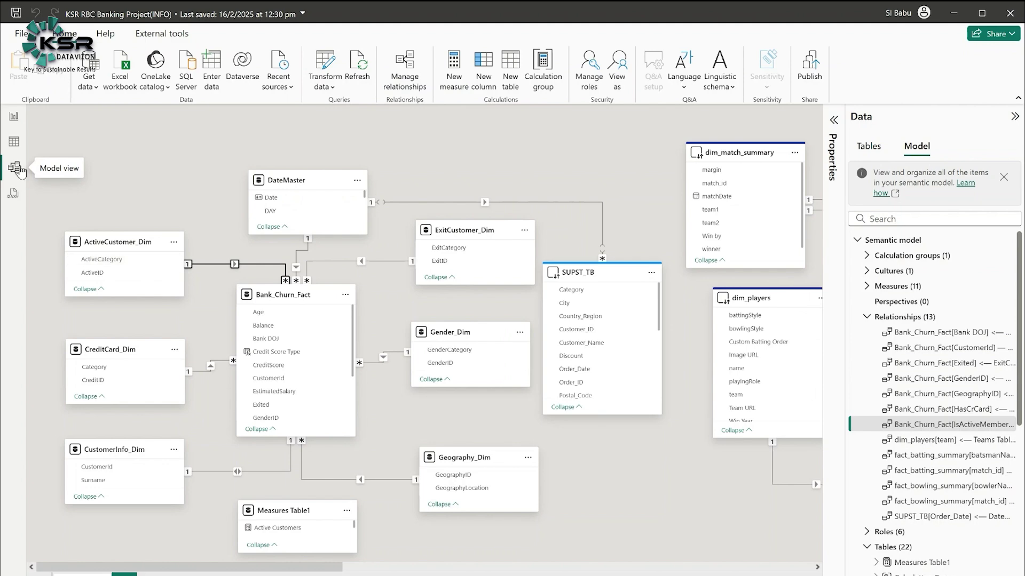
left_click(14, 194)
left_click_drag(623, 571, 280, 570)
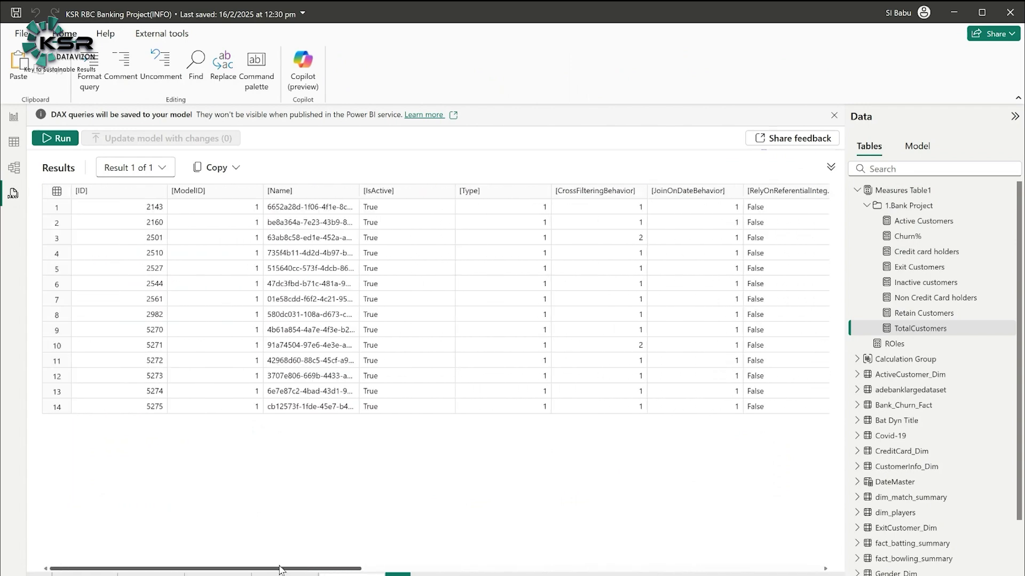
left_click(831, 167)
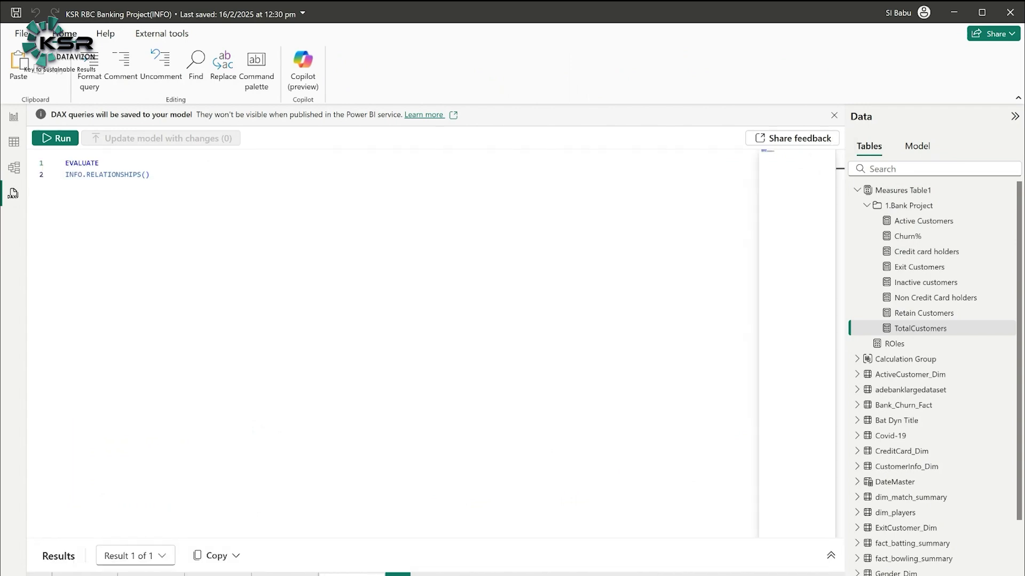
Copy the INFO.ROLES() function from the notes in Notepad++ and return to Power BI Desktop.
key("alt+Tab")
left_click_drag(210, 261, 78, 269)
key("ctrl+c")
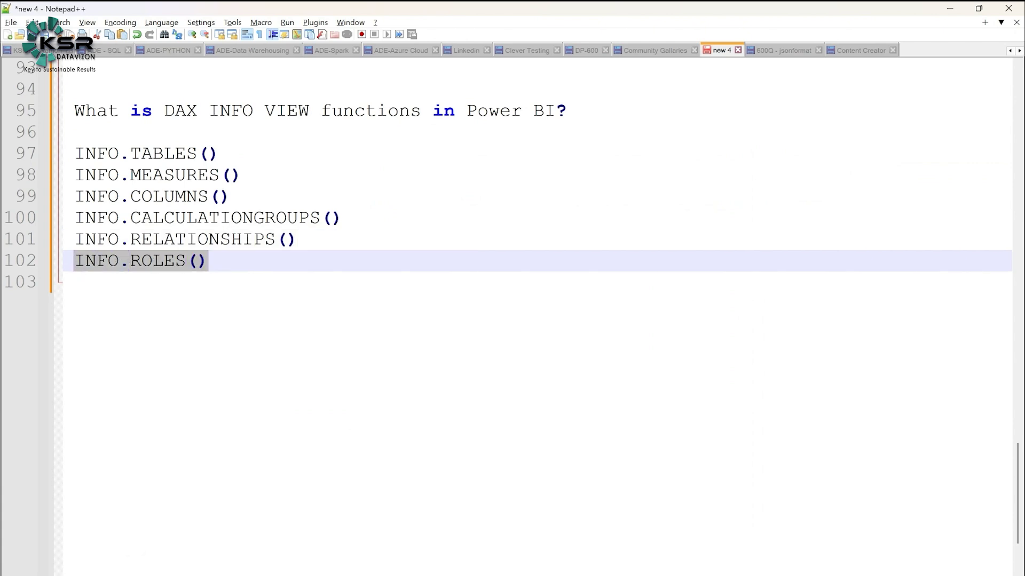
key("alt+Tab")
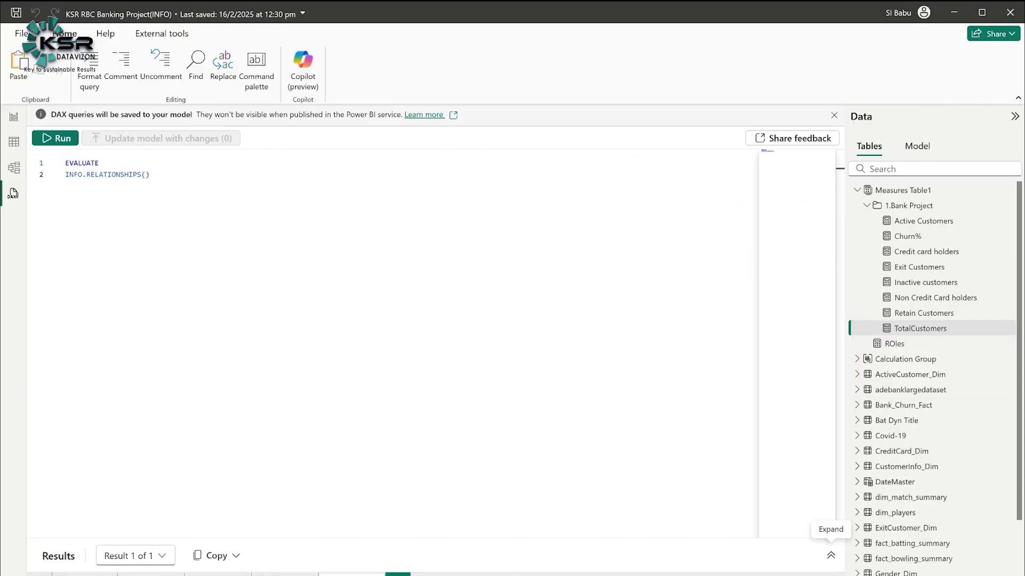
Create a new DAX query that evaluates INFO.ROLES() and run it.
left_click(398, 574)
type("e")
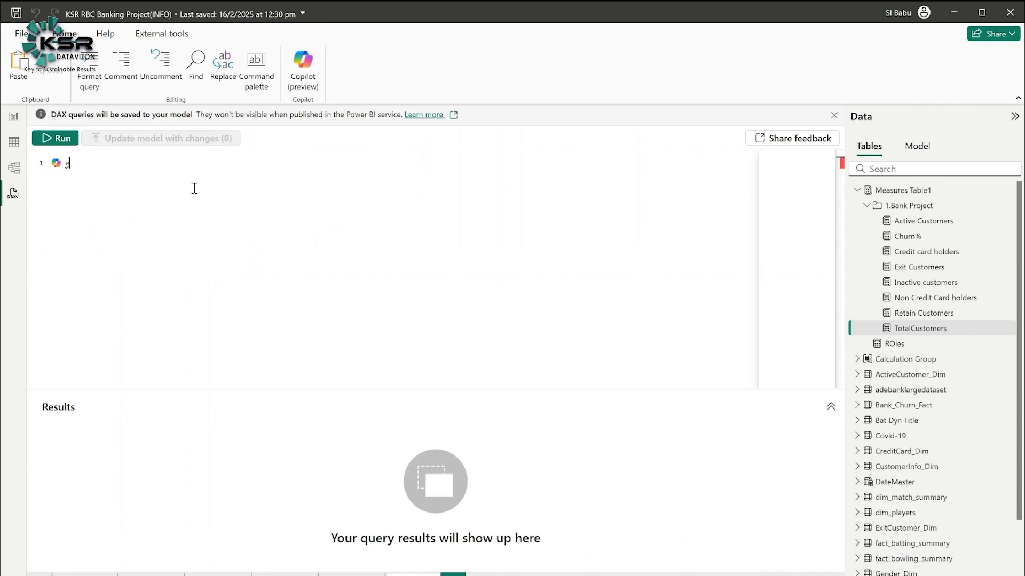
key("Tab")
key("Return")
key("ctrl+v")
left_click(71, 143)
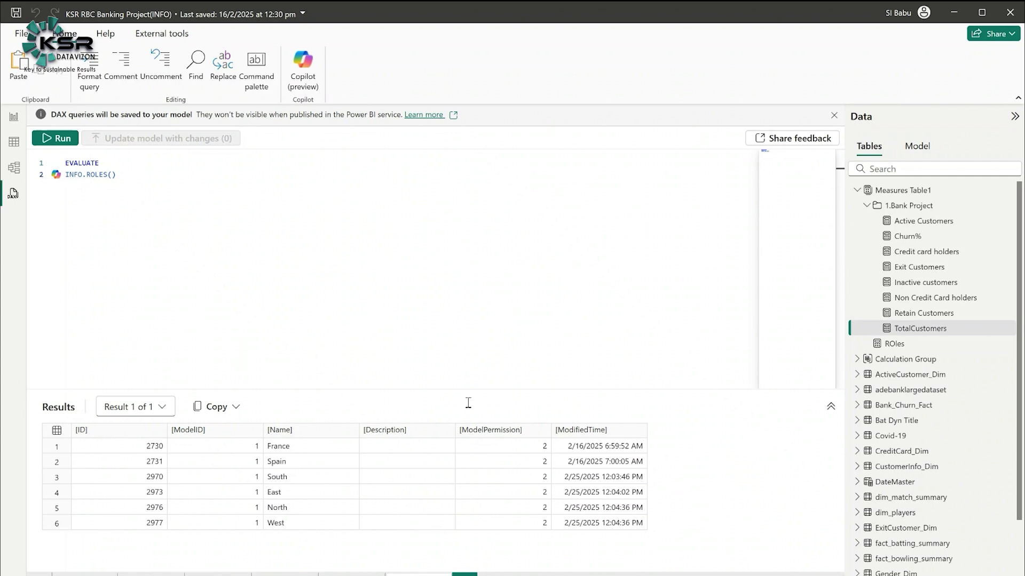
Copy the entire results table of the INFO.TABLES() query.
left_click(151, 574)
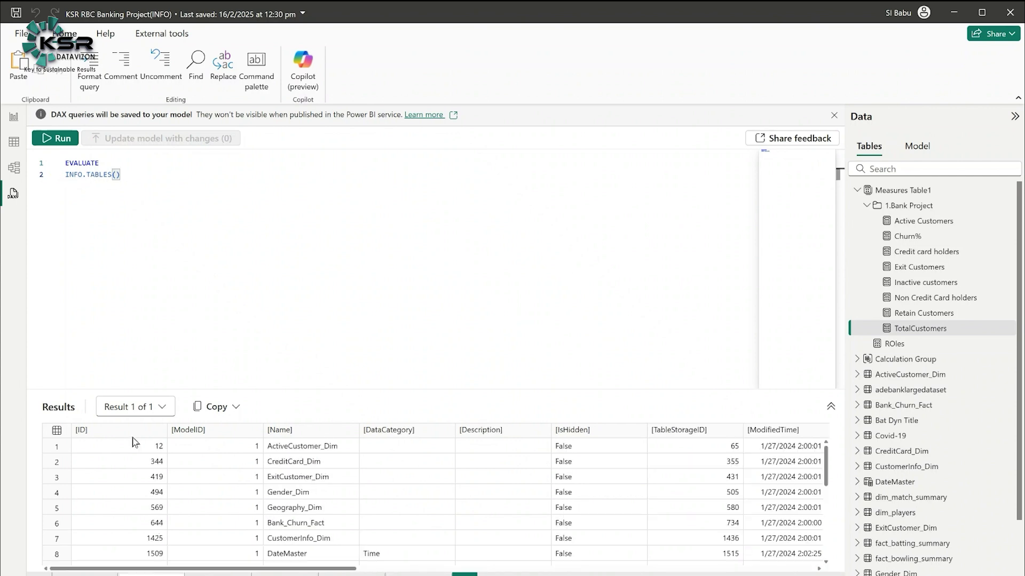
left_click(236, 410)
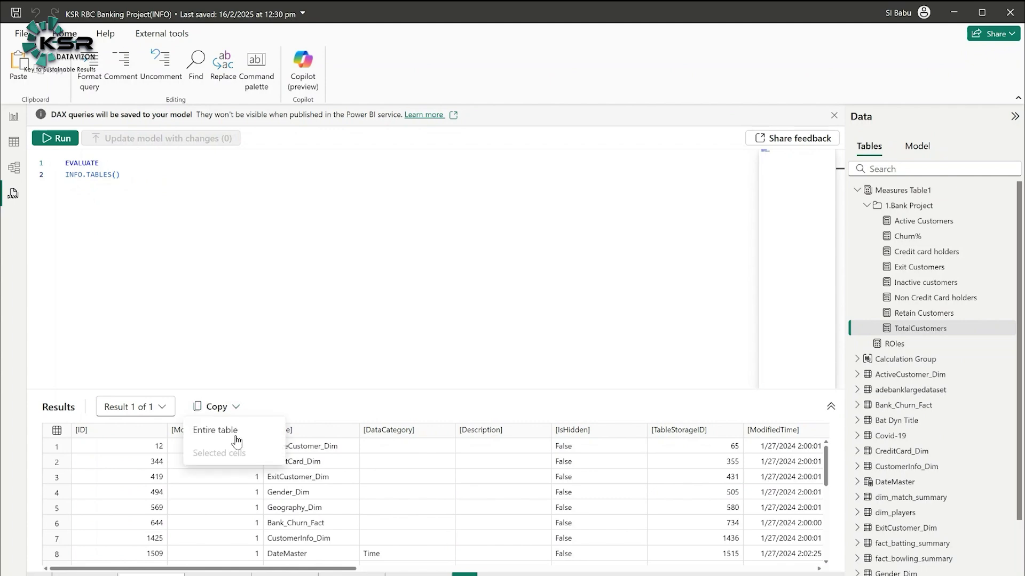
left_click(235, 432)
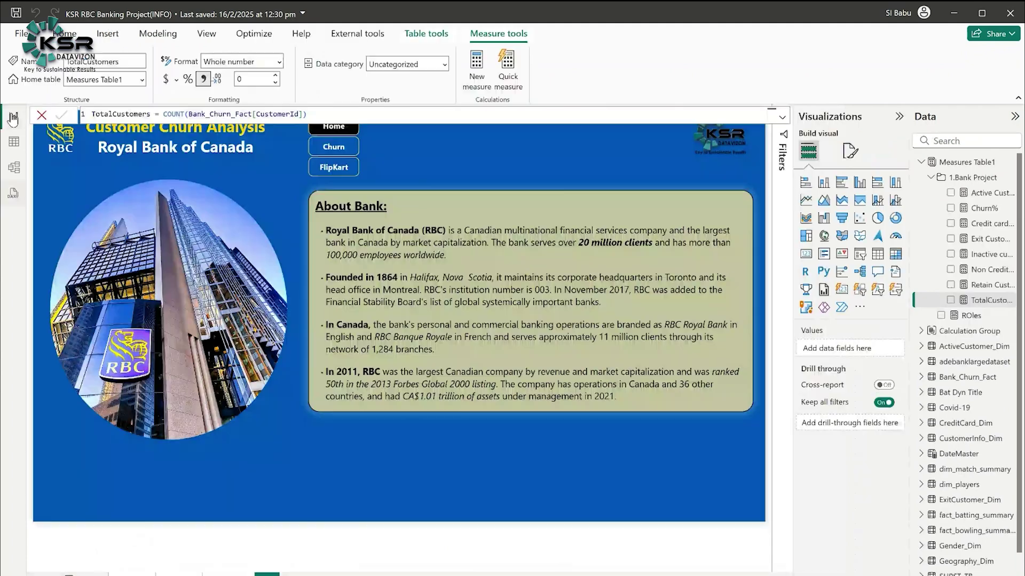
Create a table in report view from the copied INFO.TABLES() results, name it "Table Full Details" and load it.
left_click(14, 117)
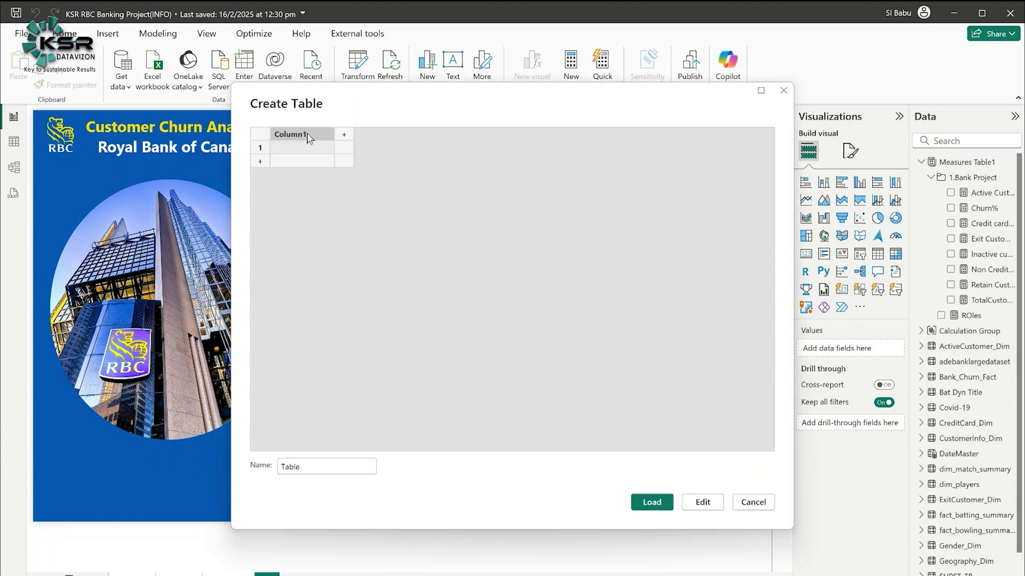
key("ctrl+v")
double_click(289, 467)
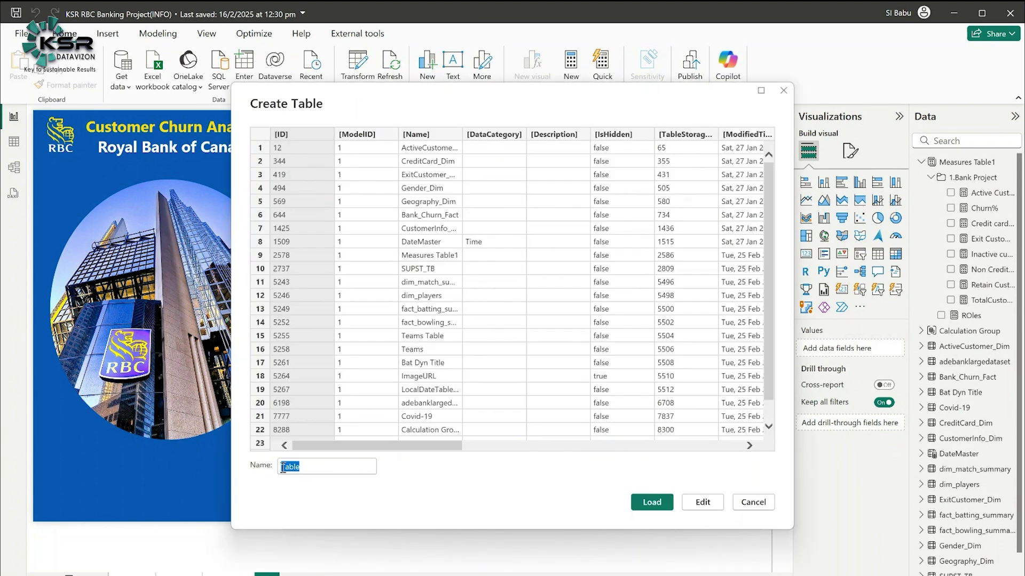
key("End")
type("Full Details")
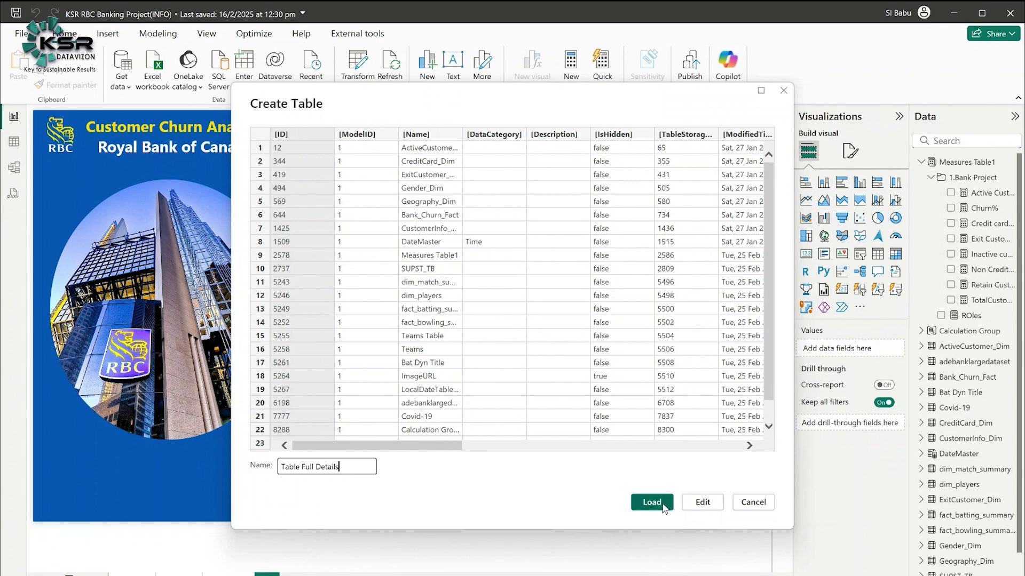
left_click(660, 503)
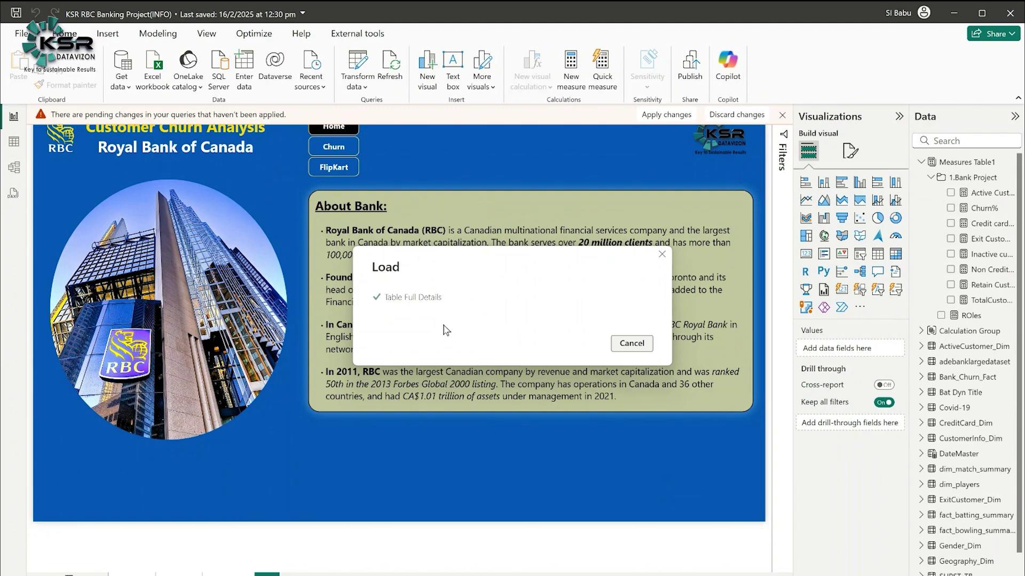
Open Table Full Details in table view and examine its columns through to SystemManaged.
left_click(14, 143)
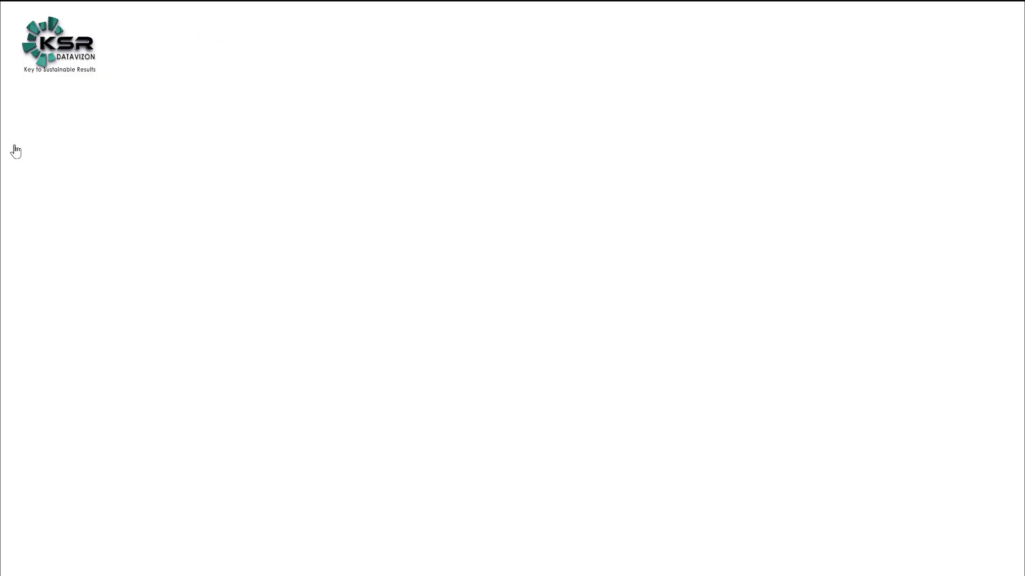
left_click(925, 501)
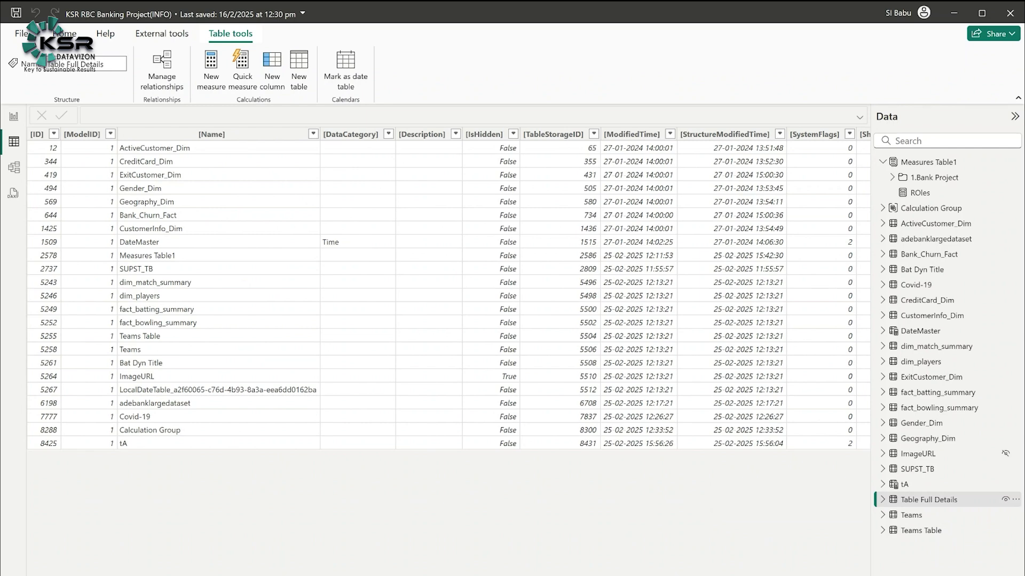
scroll(448, 294, "right", 10)
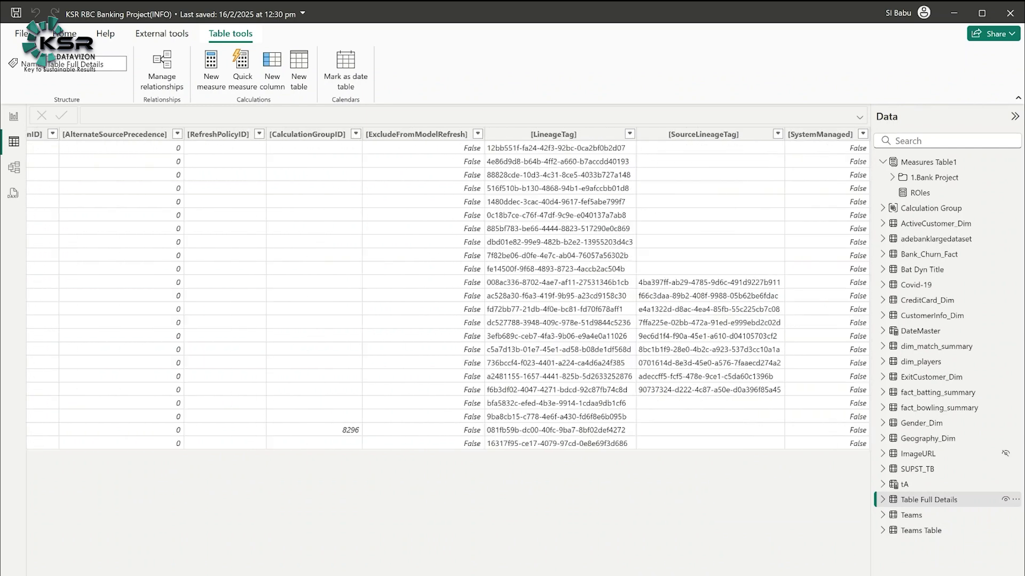
scroll(448, 294, "left", 5)
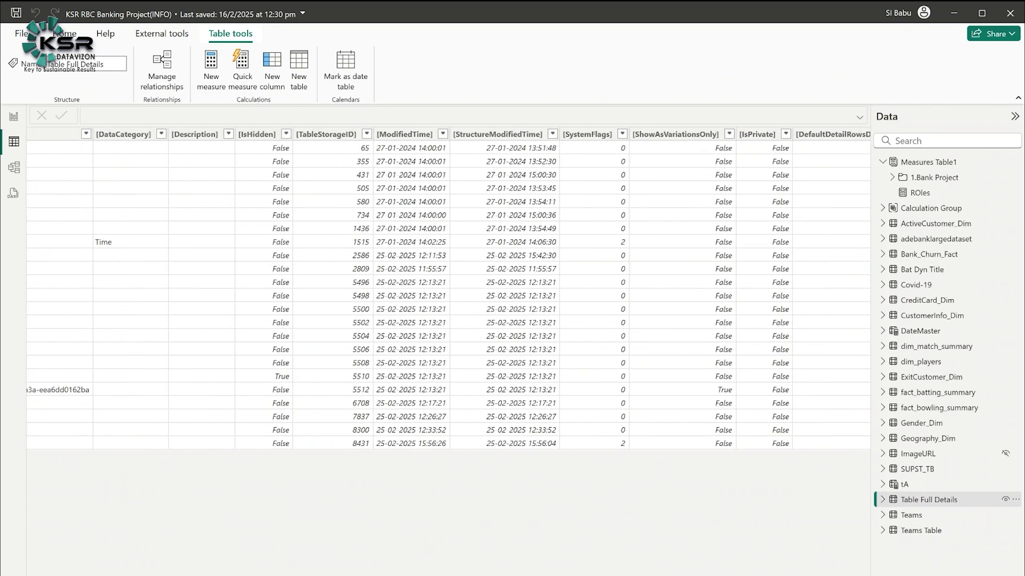
scroll(448, 294, "left", 3)
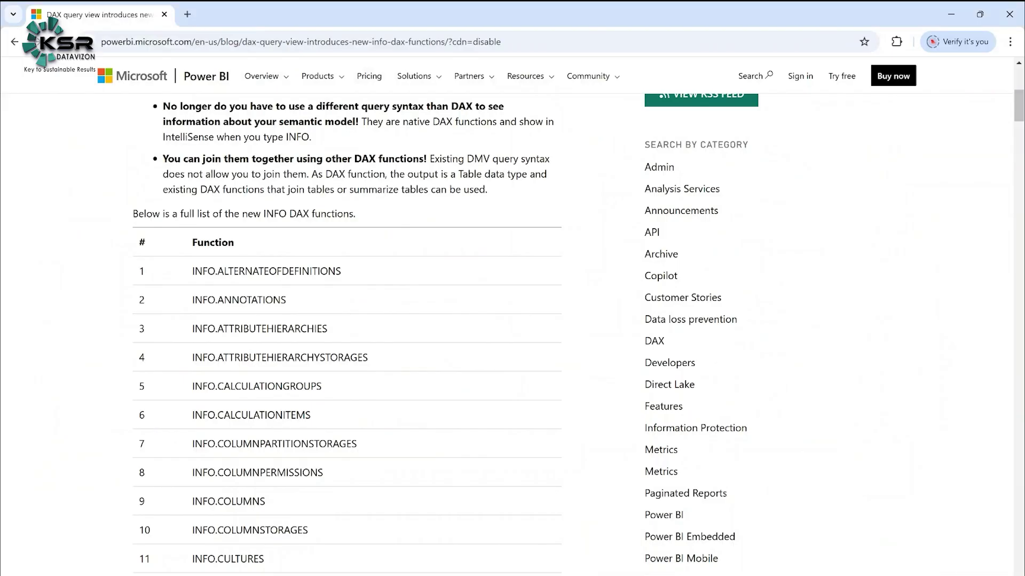
Read the Power BI blog article on the new INFO DAX functions, covering the full function list and the worked examples.
scroll(356, 182, "up", 8)
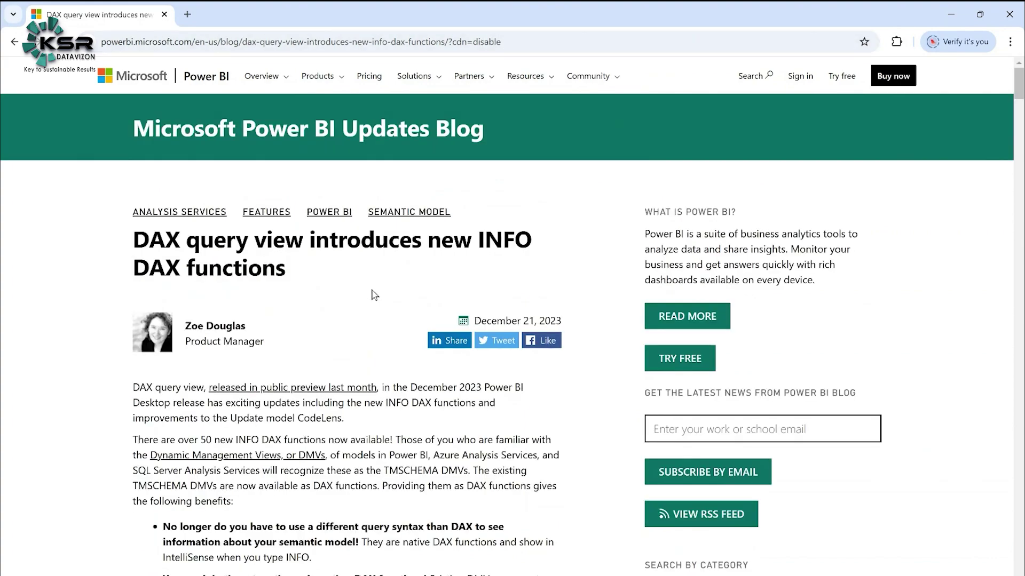
scroll(372, 294, "down", 8)
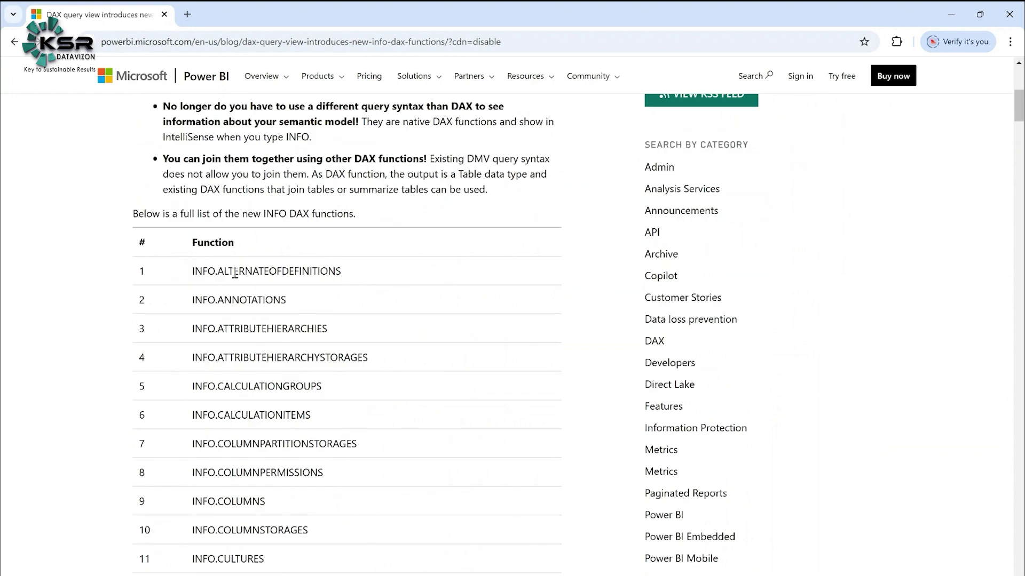
scroll(237, 277, "down", 20)
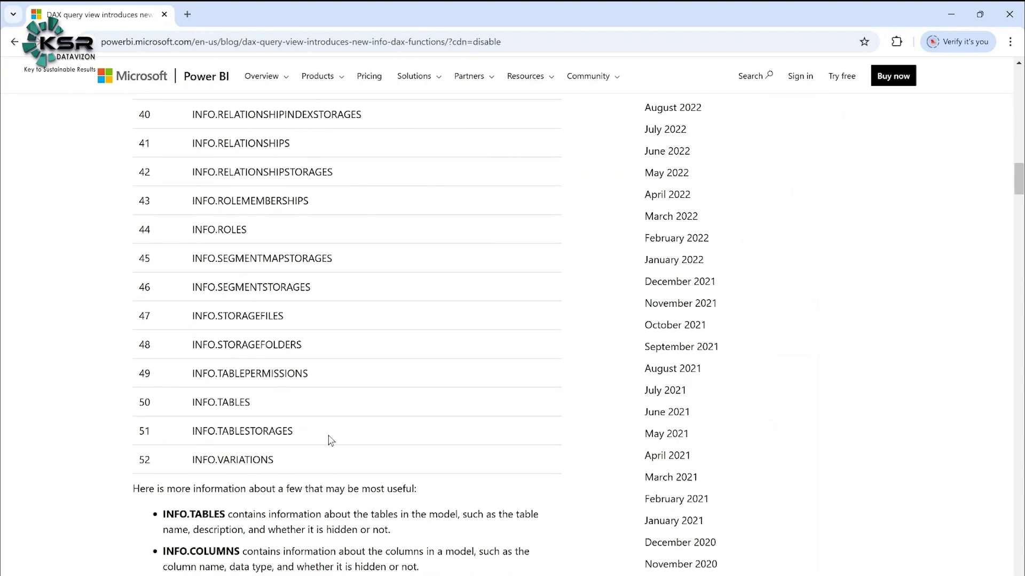
scroll(329, 427, "down", 2)
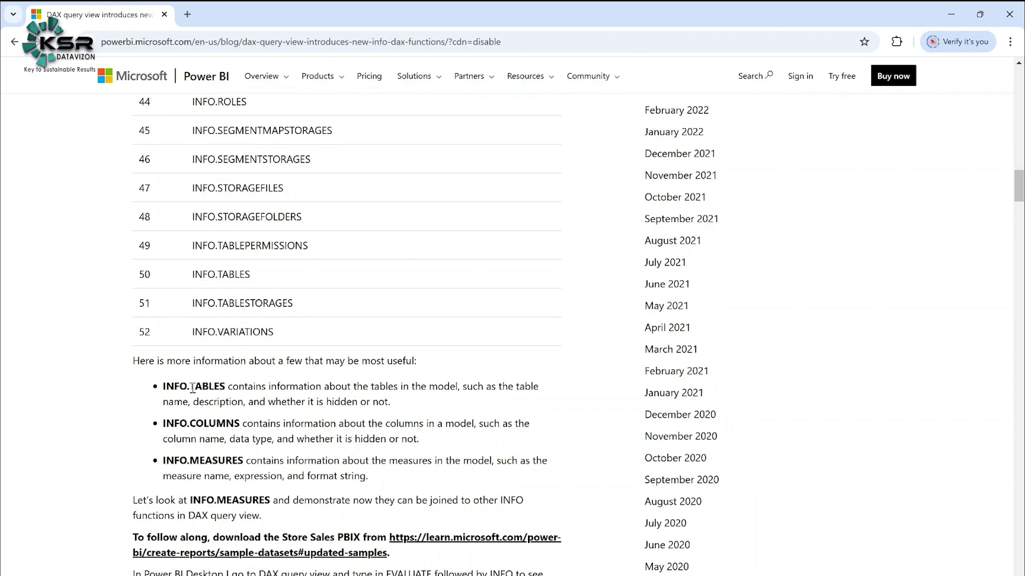
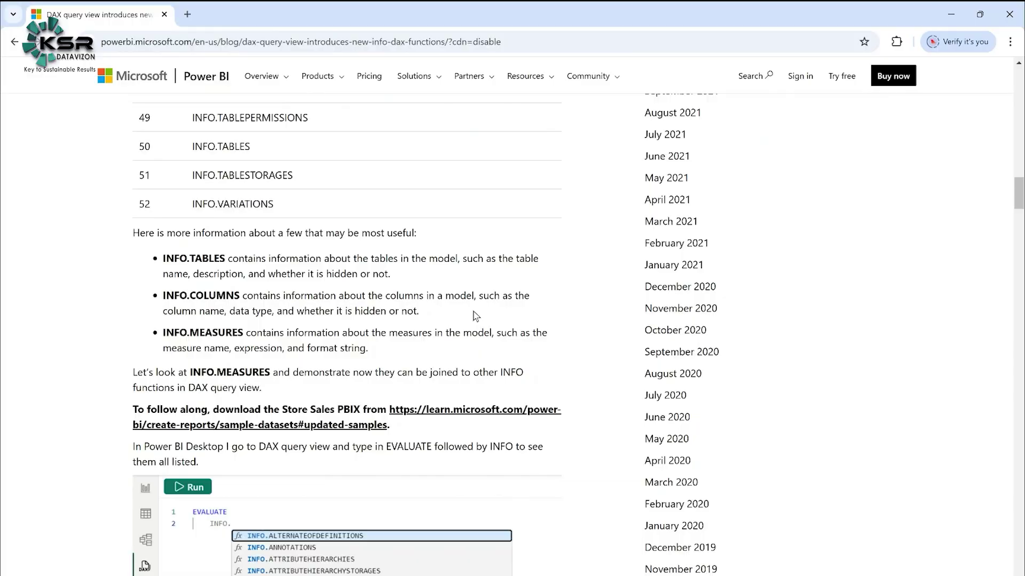
scroll(472, 309, "down", 15)
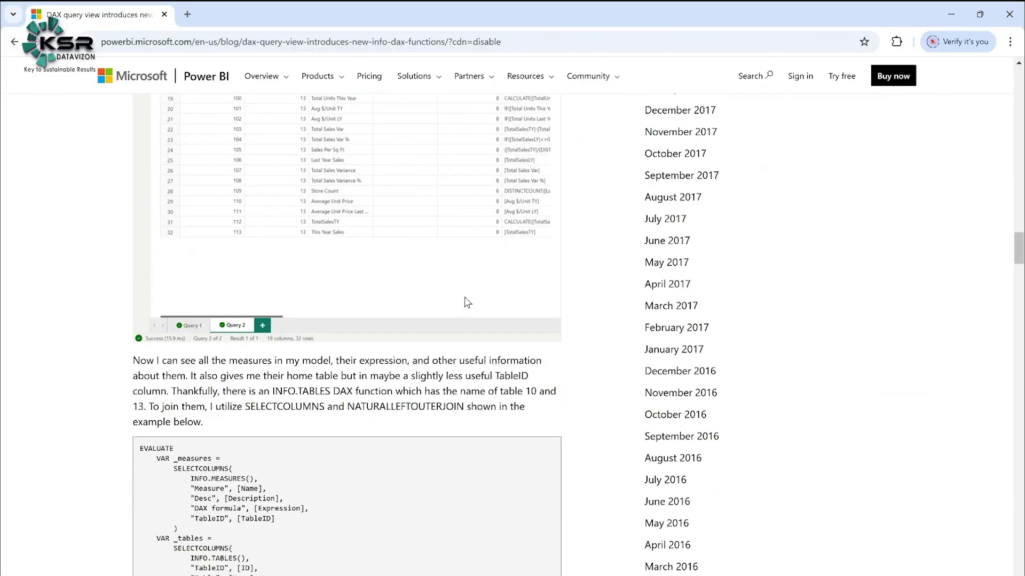
scroll(467, 303, "down", 20)
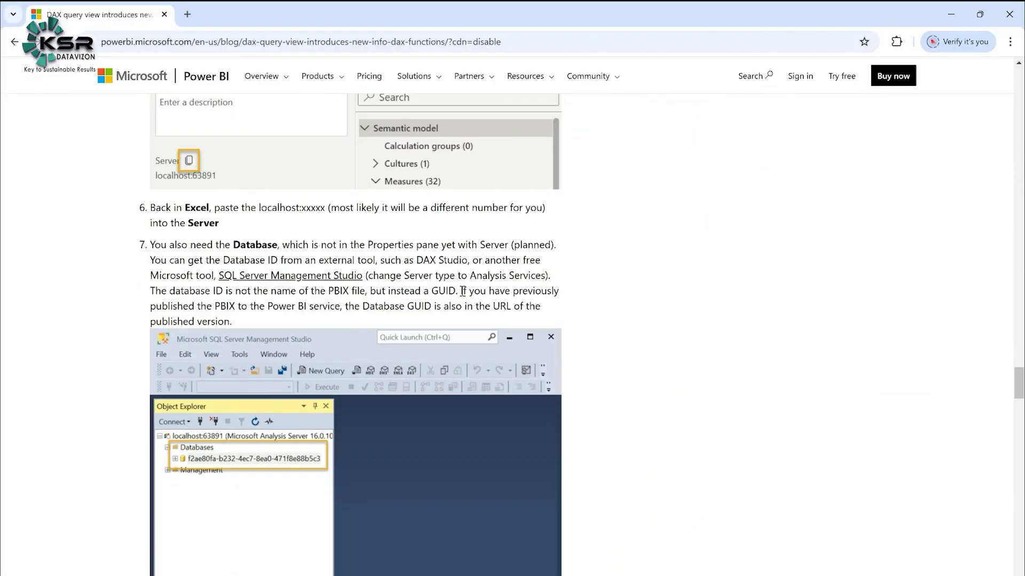
scroll(462, 292, "down", 20)
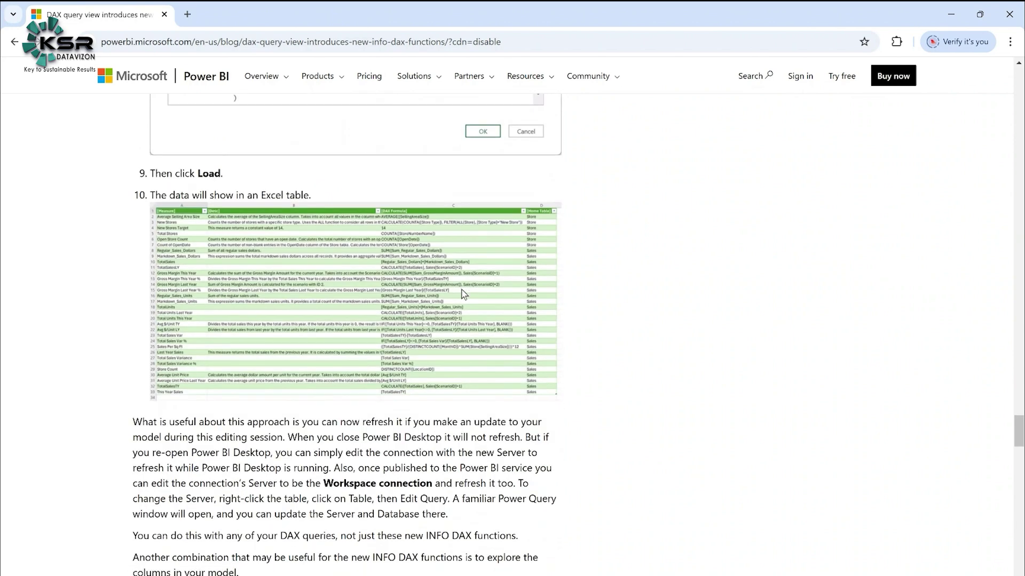
scroll(464, 295, "down", 20)
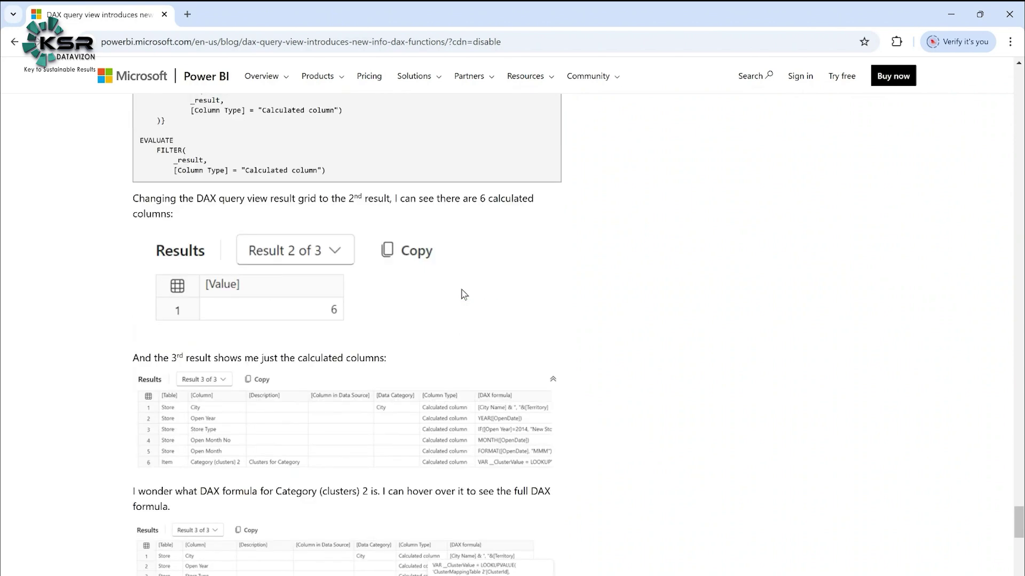
Highlight the blog passage about using INFO functions in calculated tables, calculated columns and measures.
left_click_drag(133, 353, 379, 368)
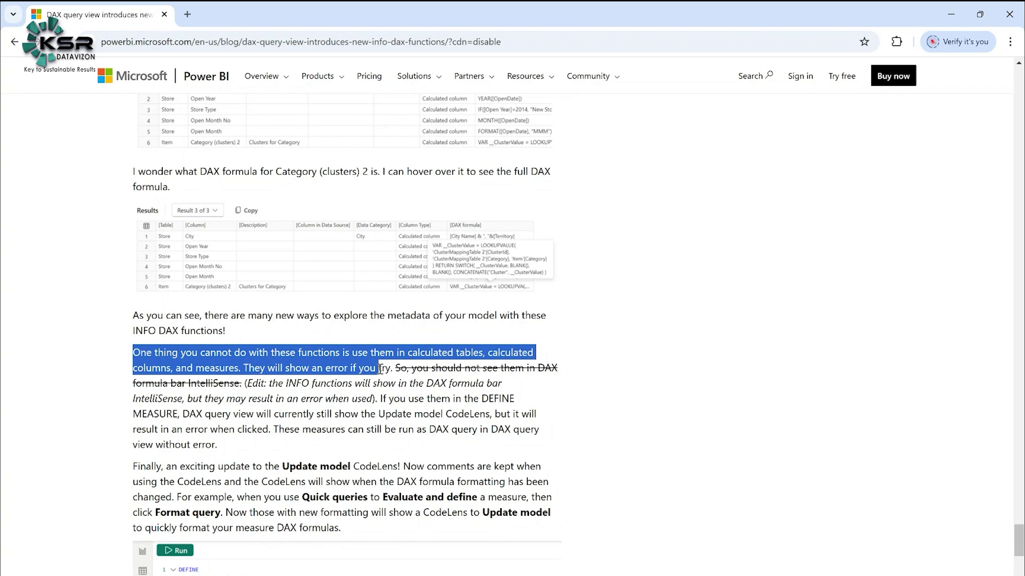
left_click_drag(378, 368, 393, 368)
left_click_drag(393, 368, 407, 368)
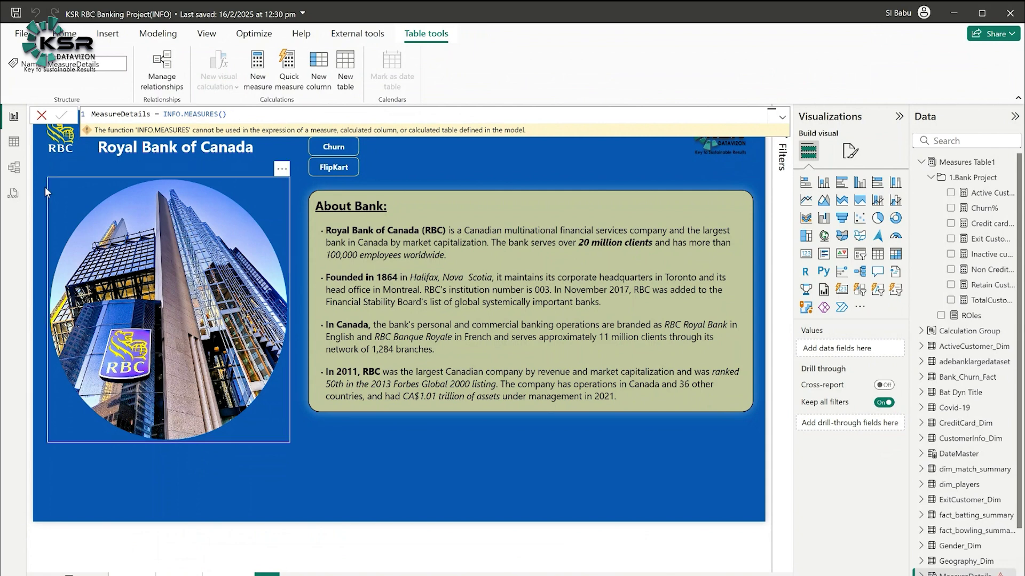
Revisit the INFO.TABLES() results in DAX query view, check report view, and return to DAX query view.
left_click(13, 193)
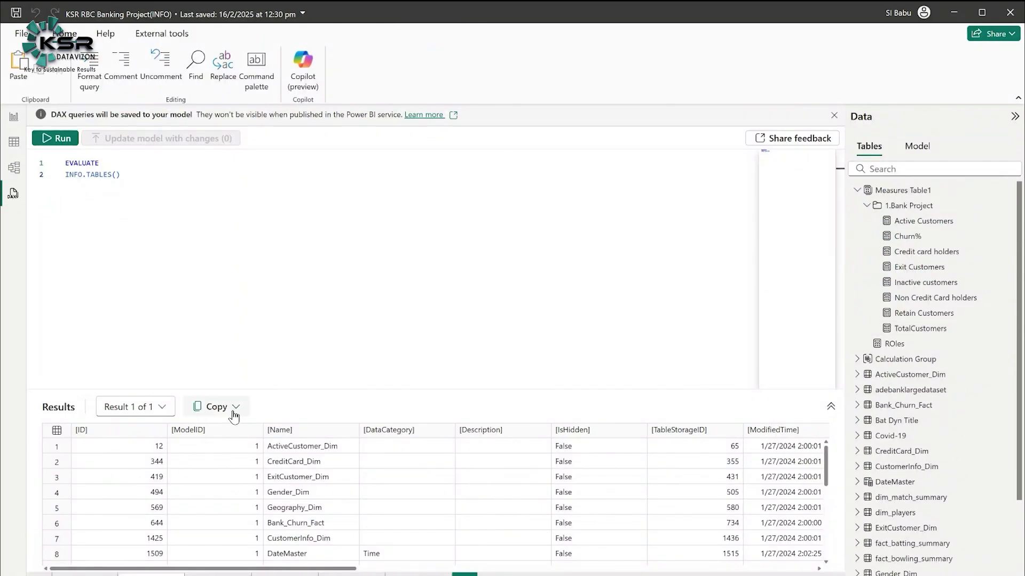
left_click(14, 116)
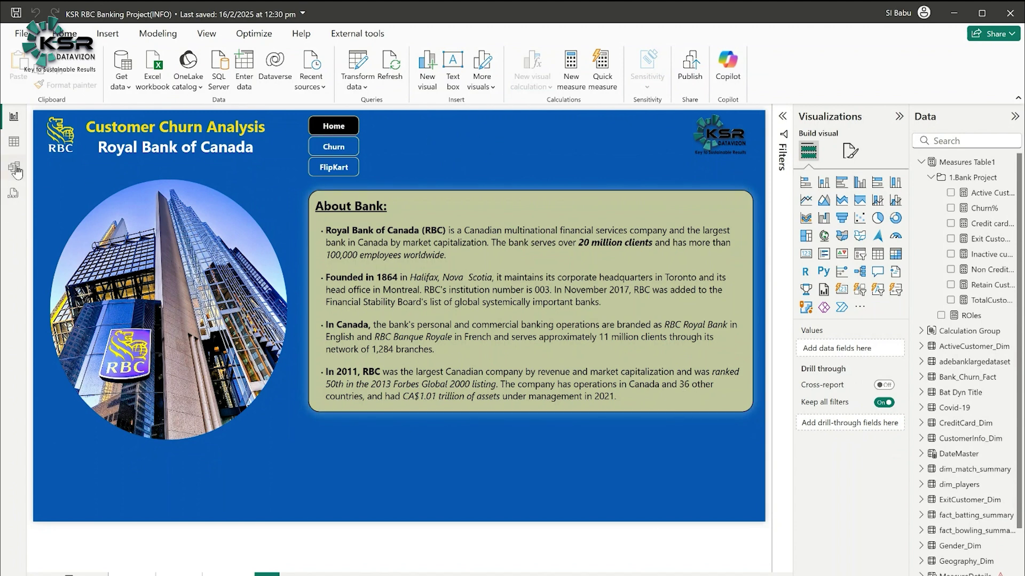
left_click(13, 193)
Collapse Measures Table1, show the semantic model's object list, and check its calculation groups.
left_click(857, 190)
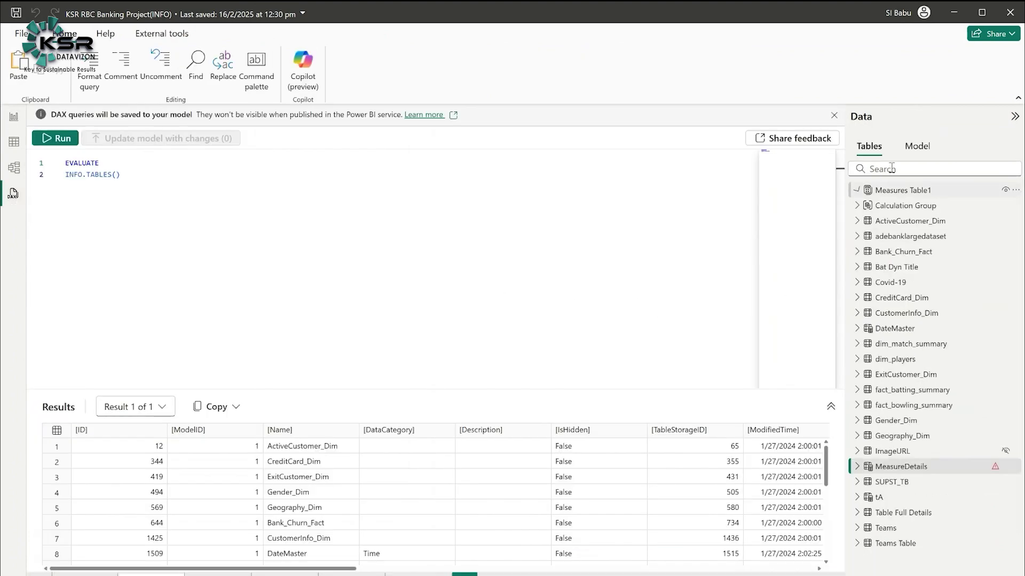
left_click(917, 146)
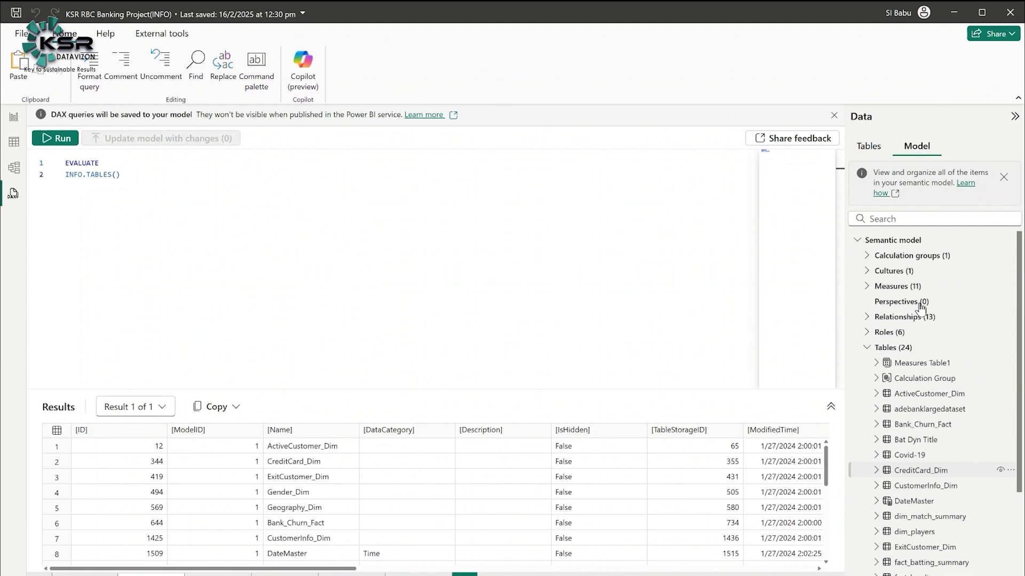
left_click(867, 256)
left_click(867, 256)
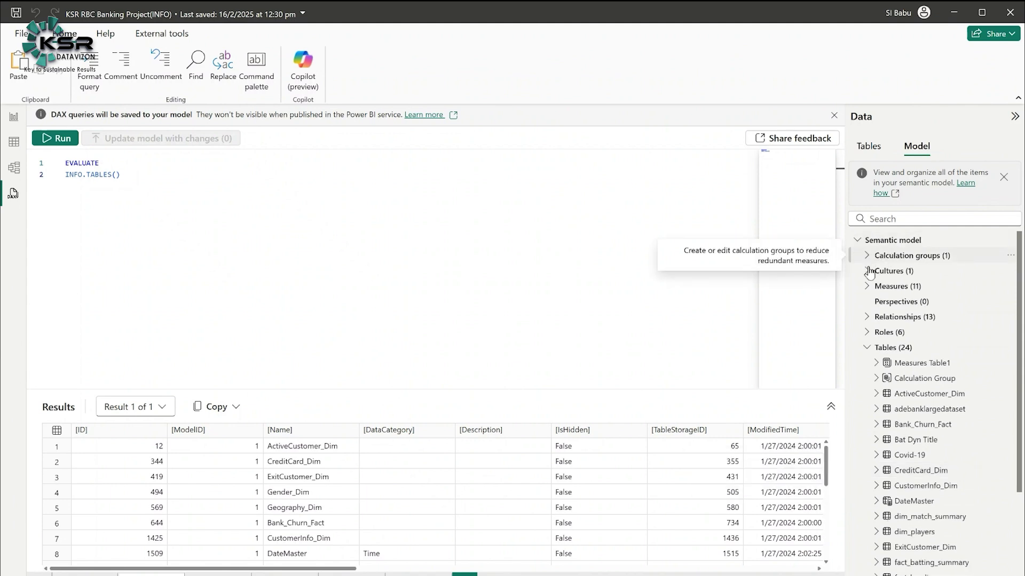
Inspect the semantic model's relationships and roles, including the East role's contents, and switch to the function list in Notepad++.
left_click(868, 318)
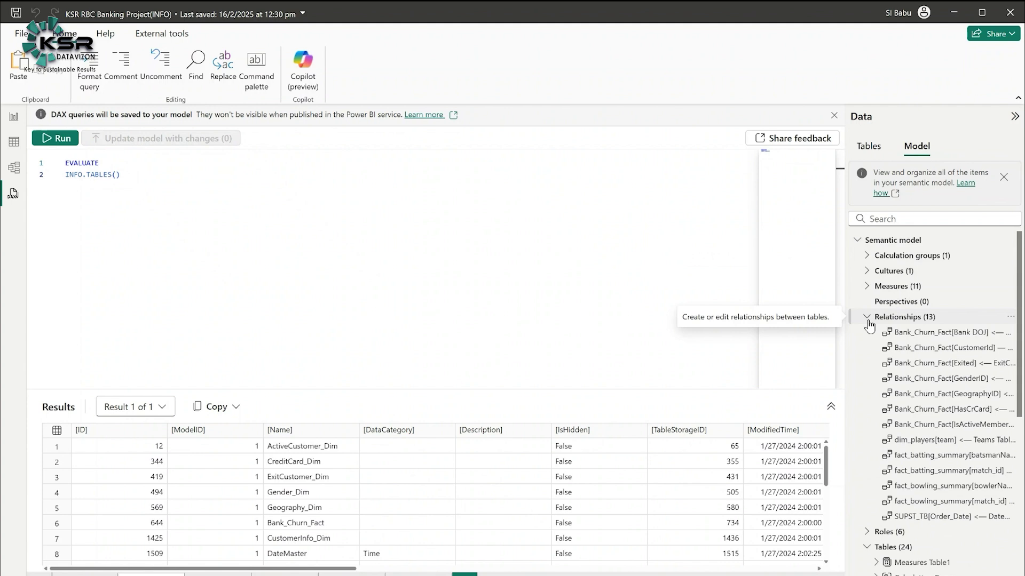
left_click(867, 319)
left_click(868, 334)
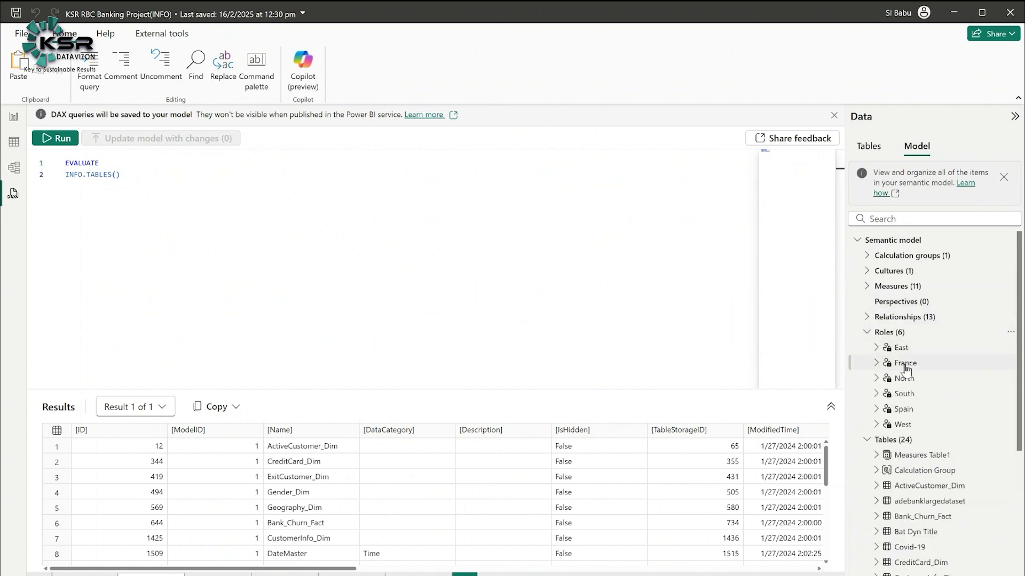
left_click(877, 348)
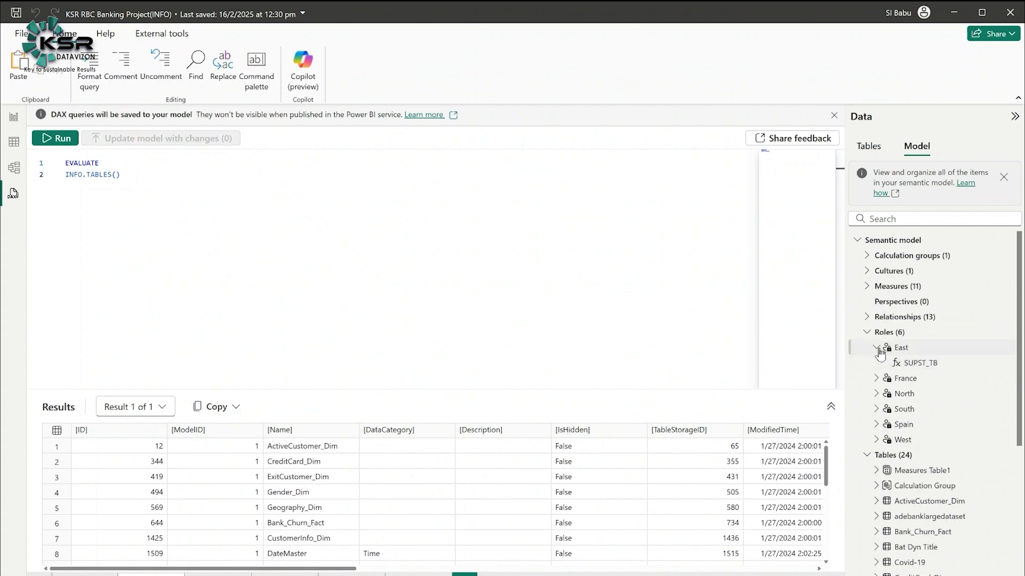
left_click(877, 349)
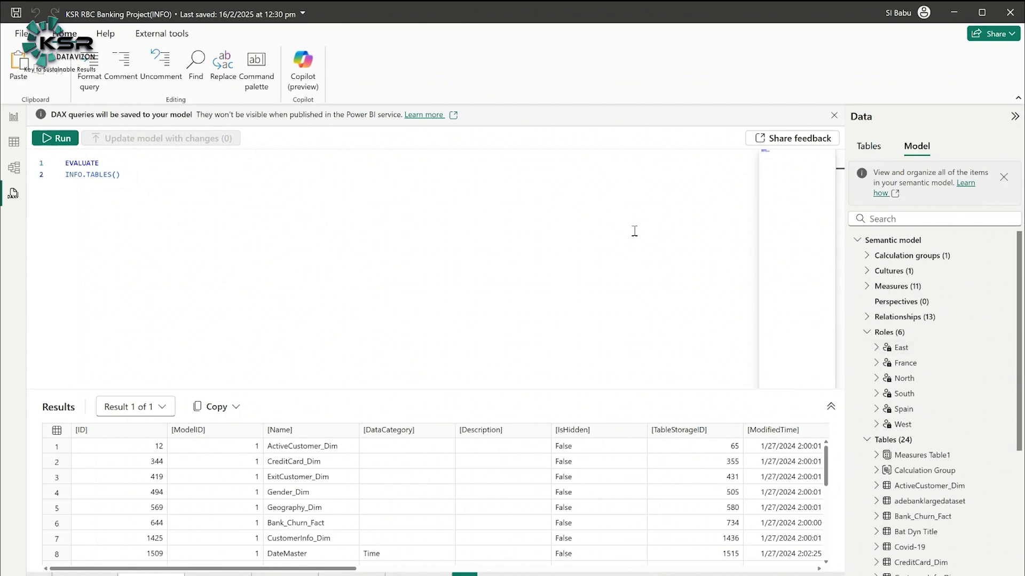
left_click(623, 573)
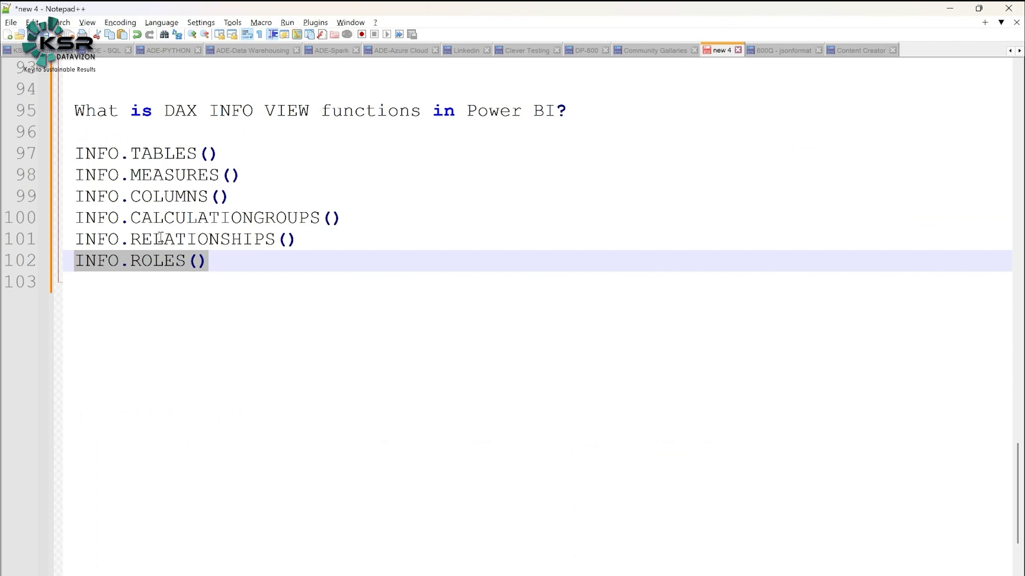